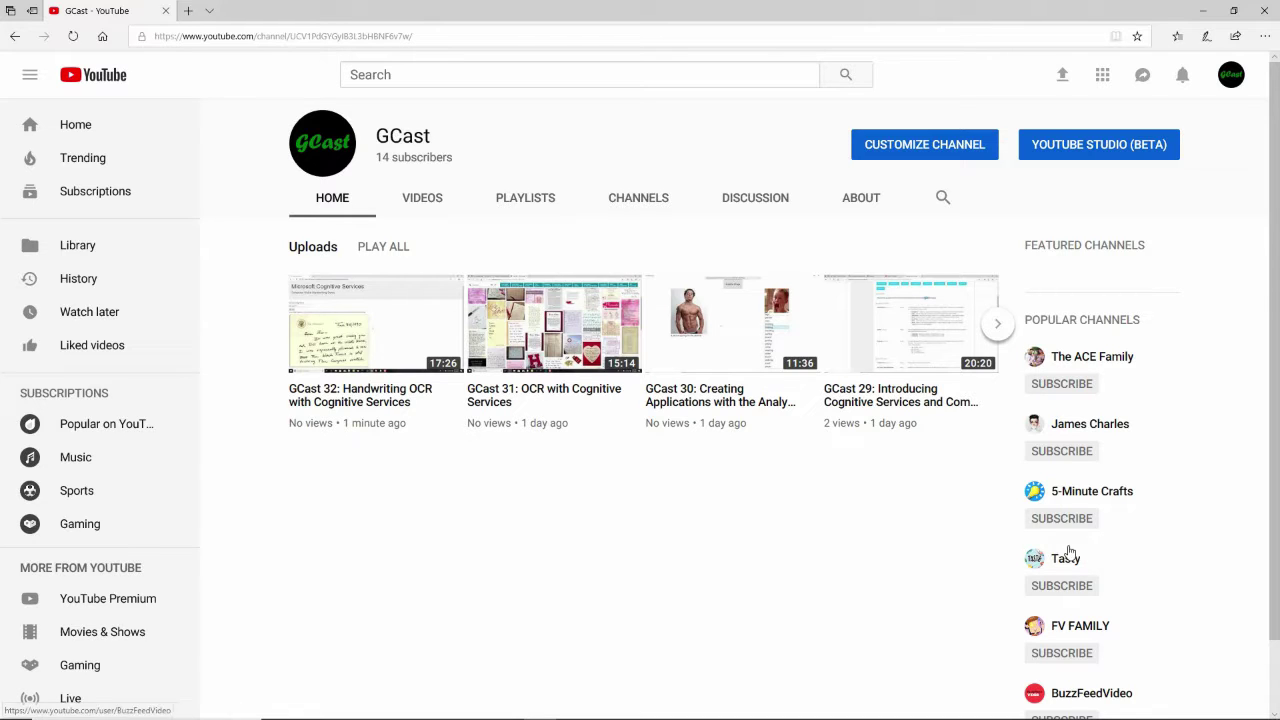
Go to powerbi.com and open the START FREE getting-started page, scrolling through it
left_click(523, 49)
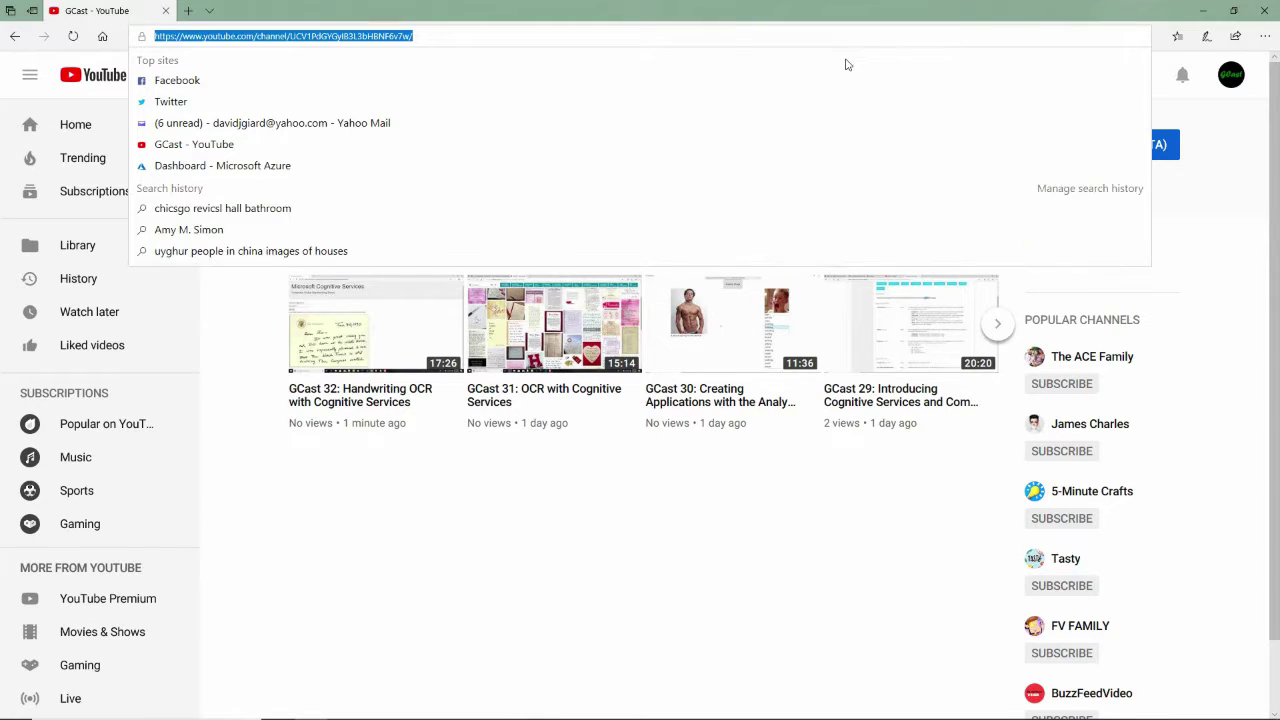
type("power")
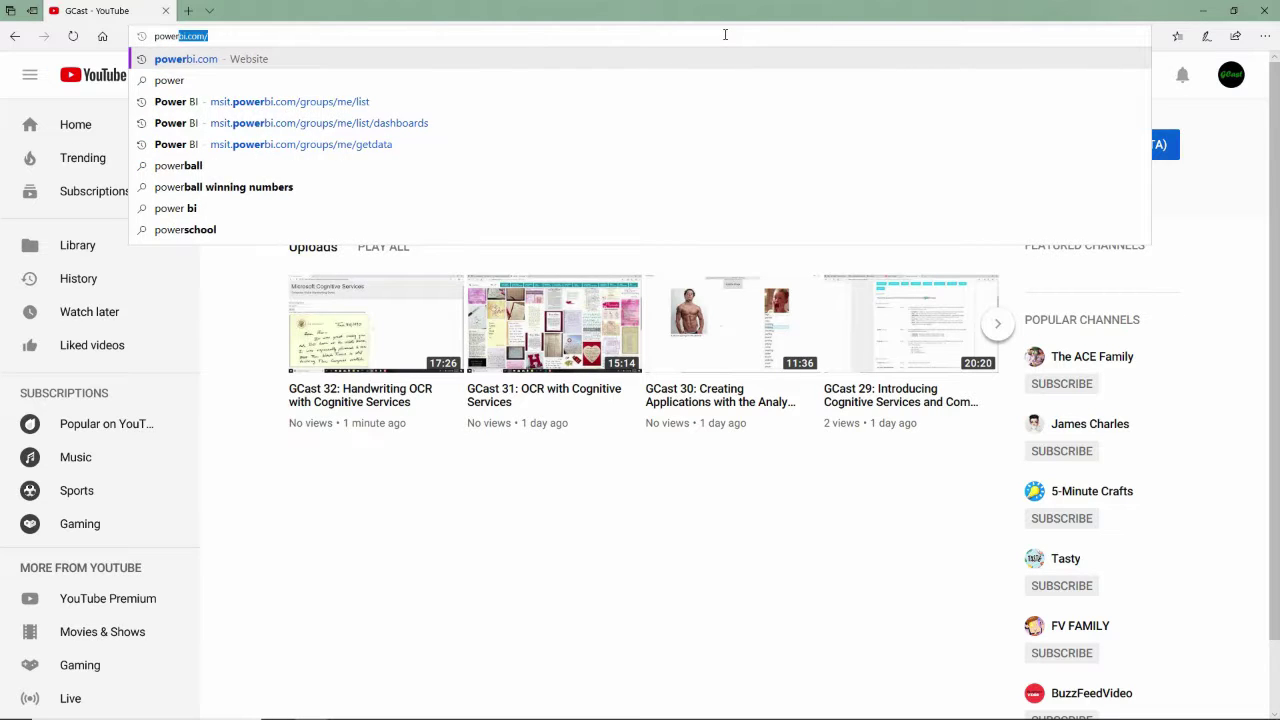
key("Return")
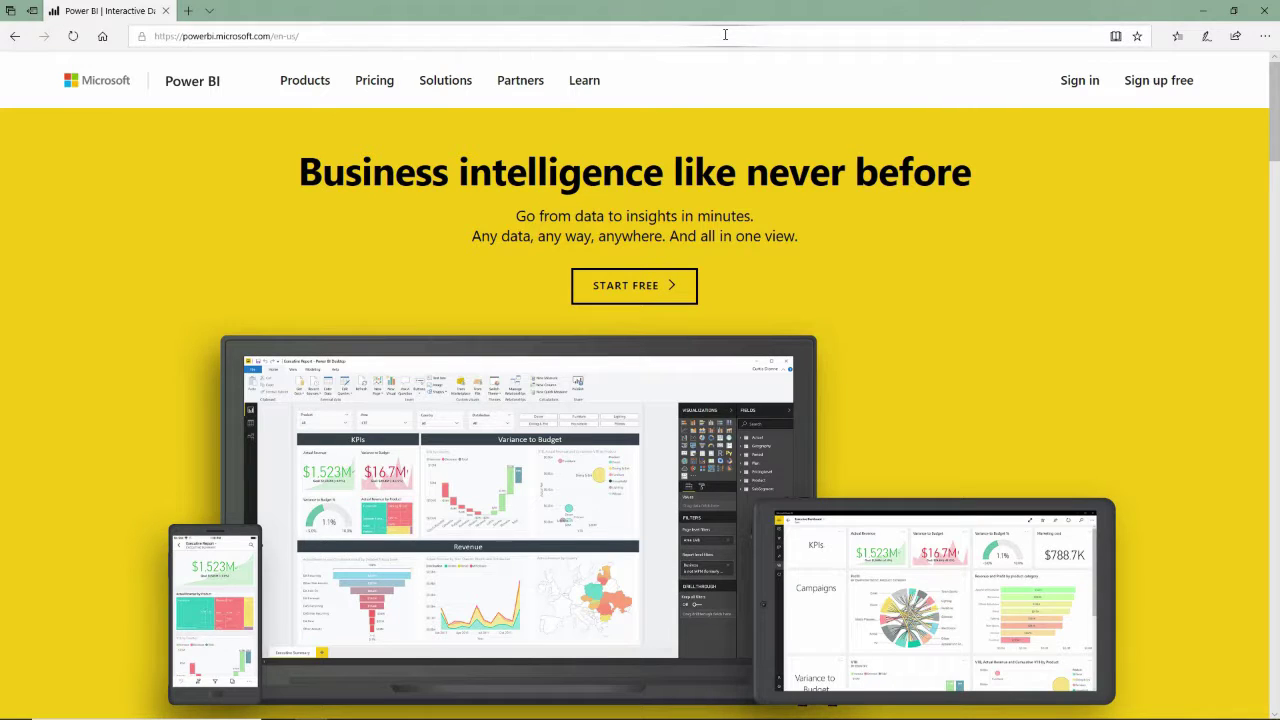
left_click(618, 290)
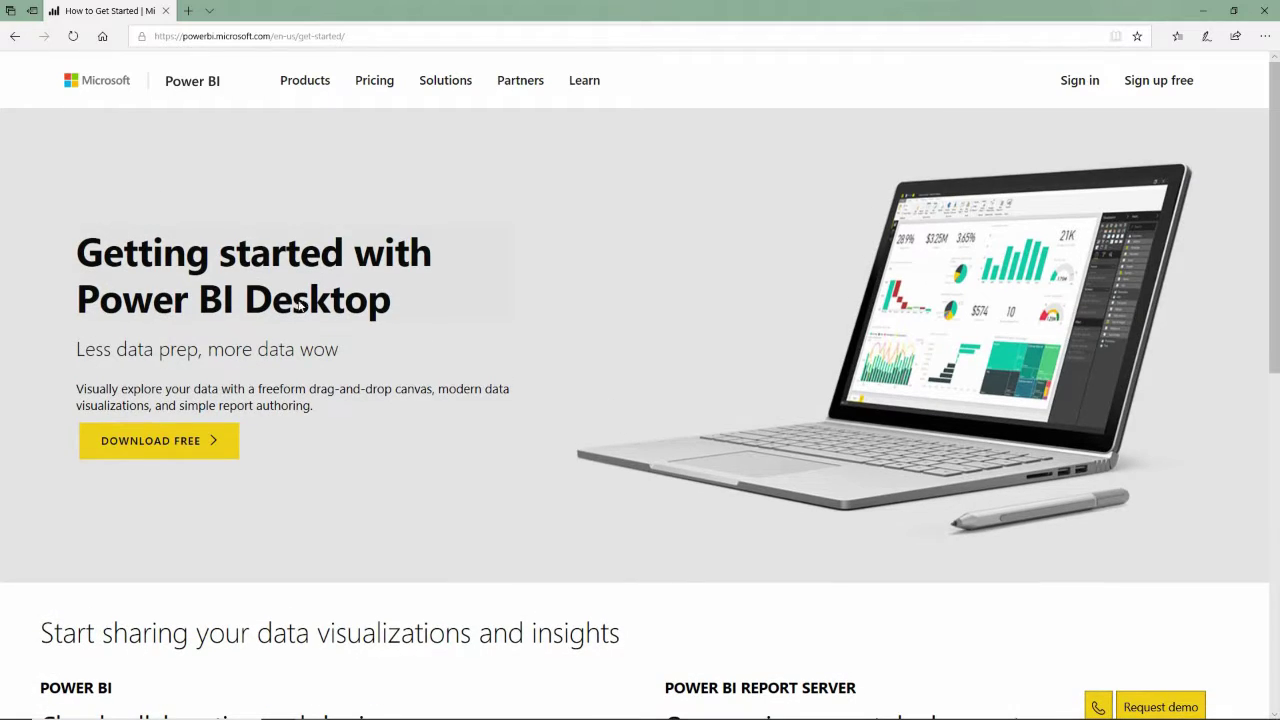
scroll(363, 494, "down", 4)
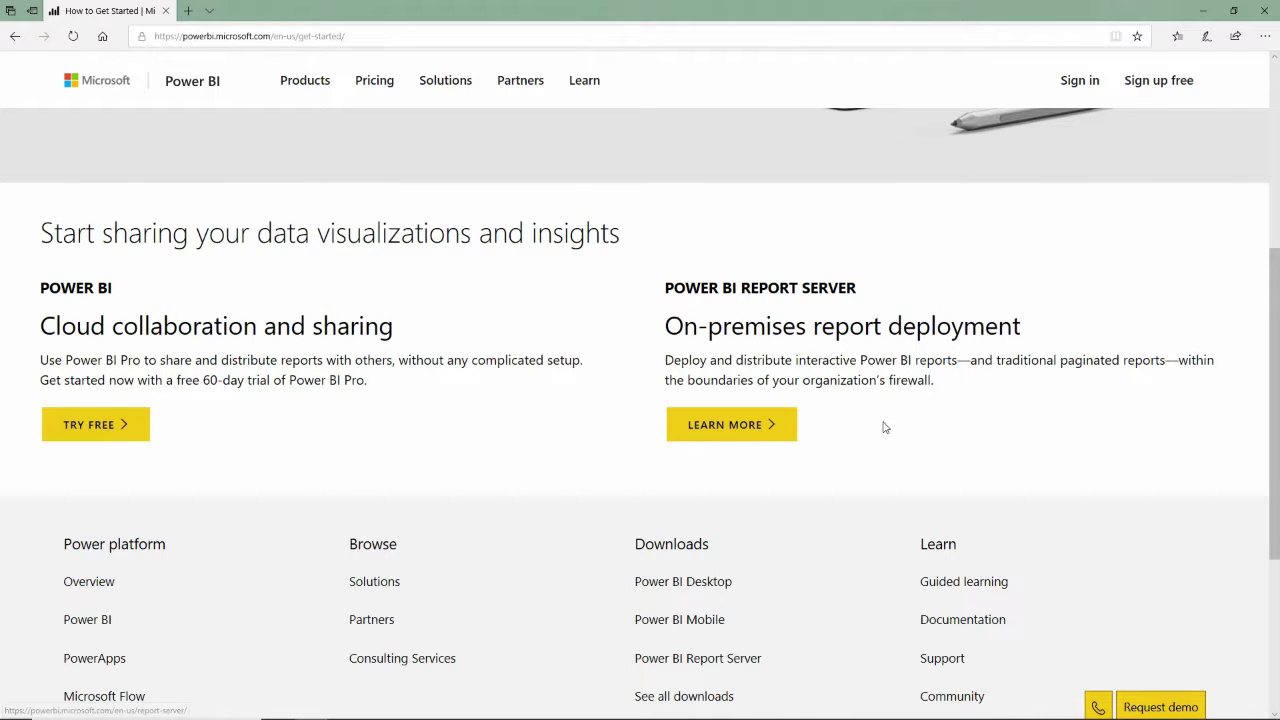
scroll(600, 499, "up", 4)
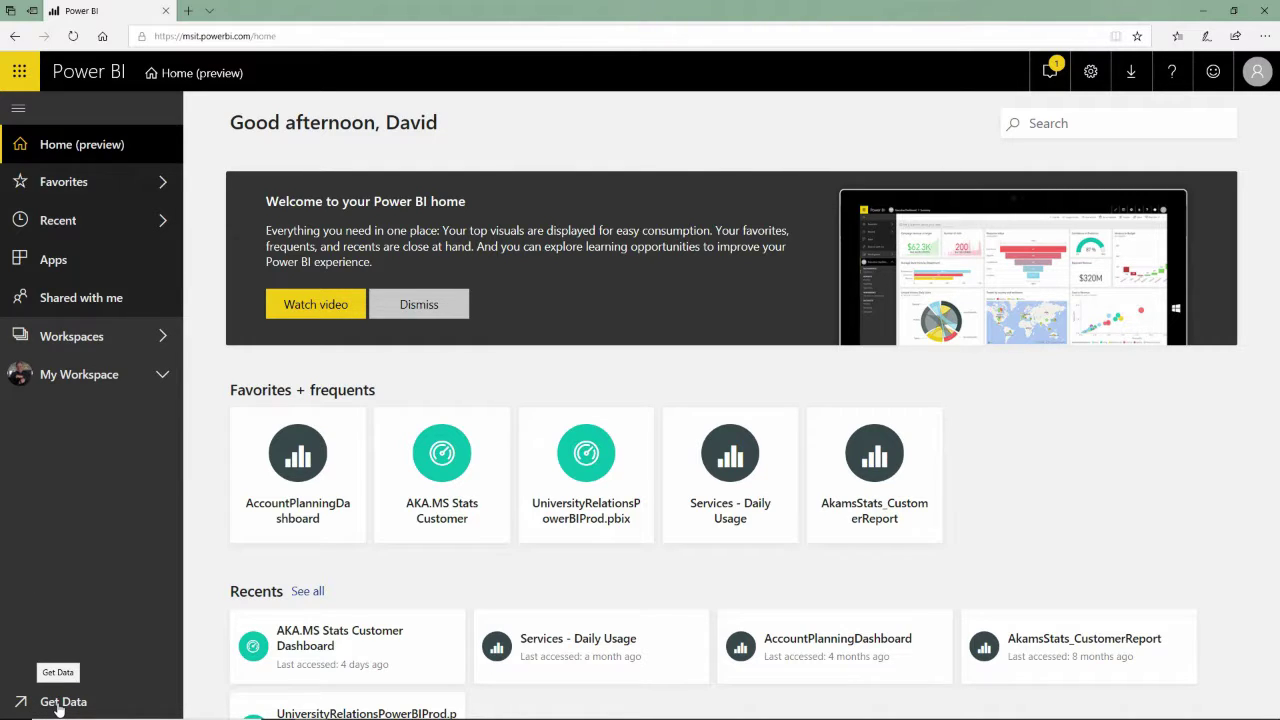
From Get Data, browse the Services app gallery from AppSource, then close it
left_click(60, 706)
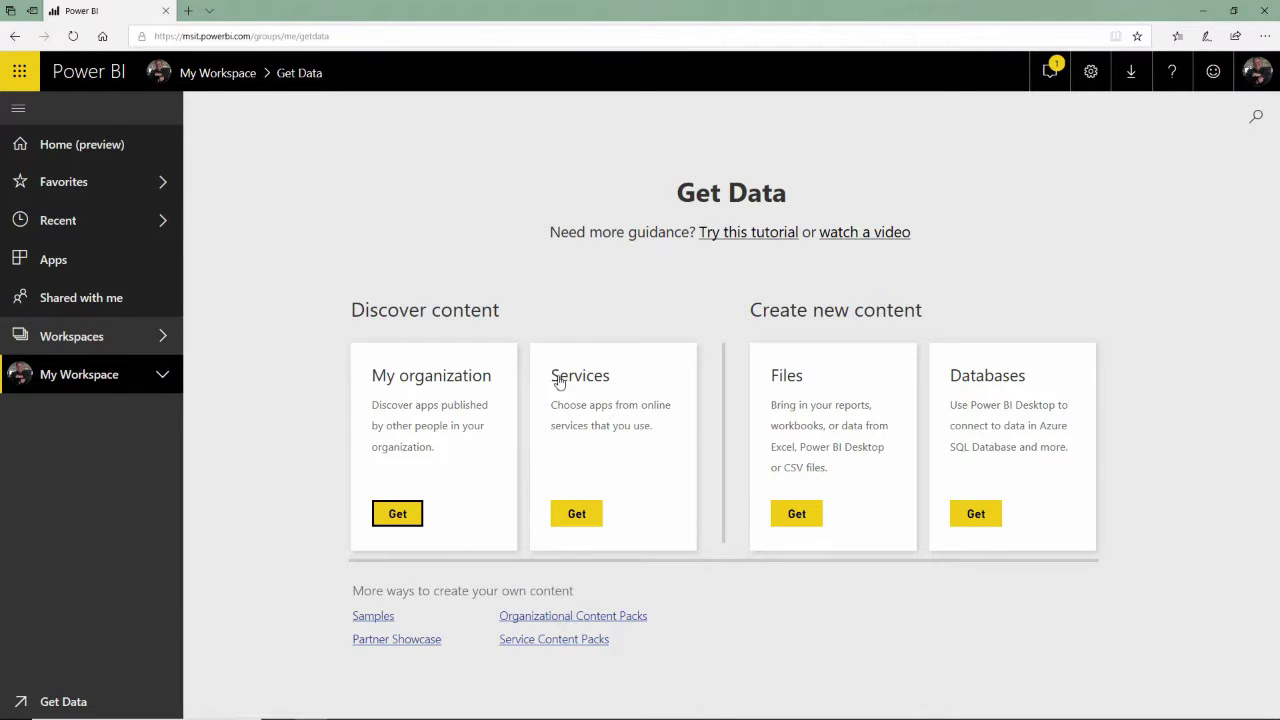
left_click(580, 515)
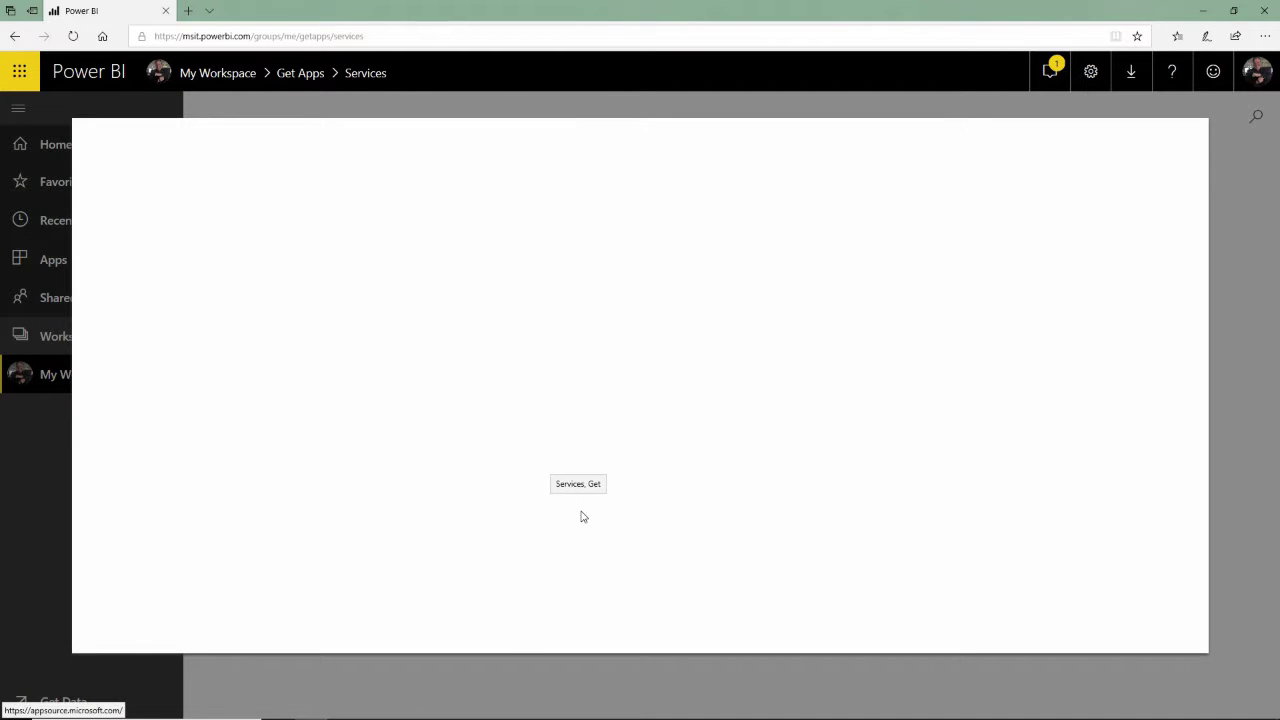
scroll(456, 470, "down", 1)
scroll(456, 470, "down", 4)
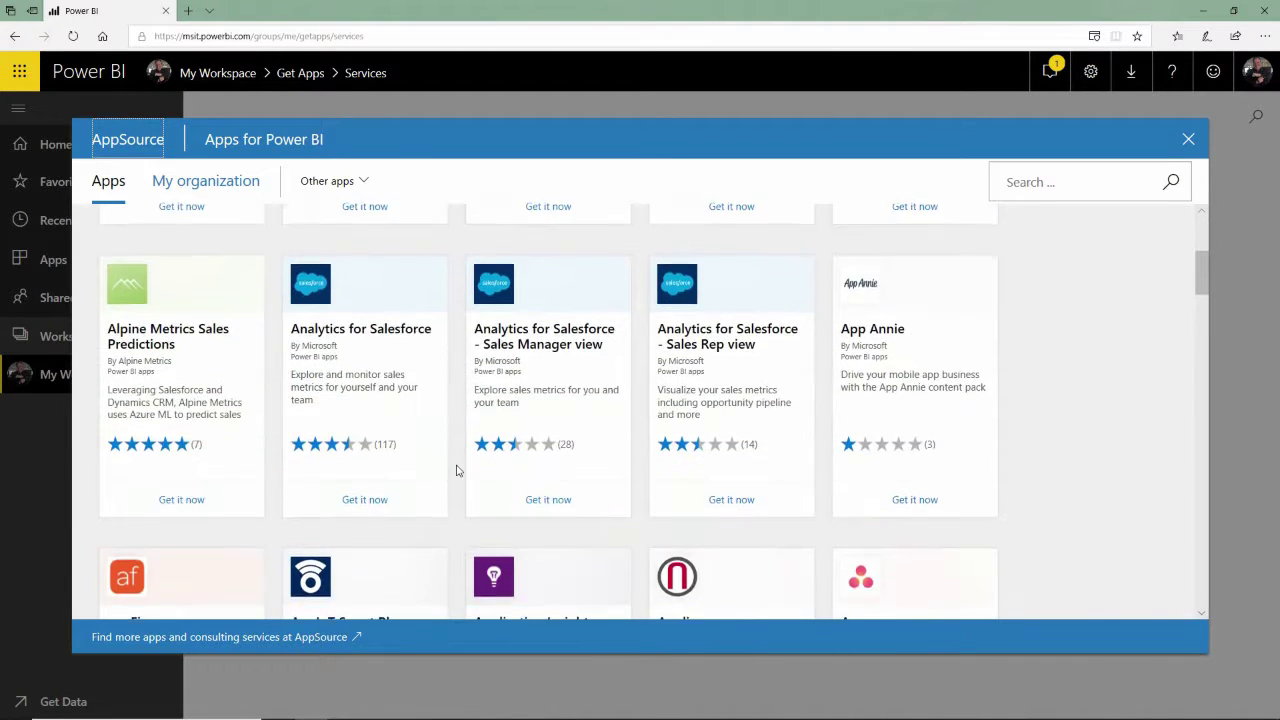
scroll(456, 470, "down", 18)
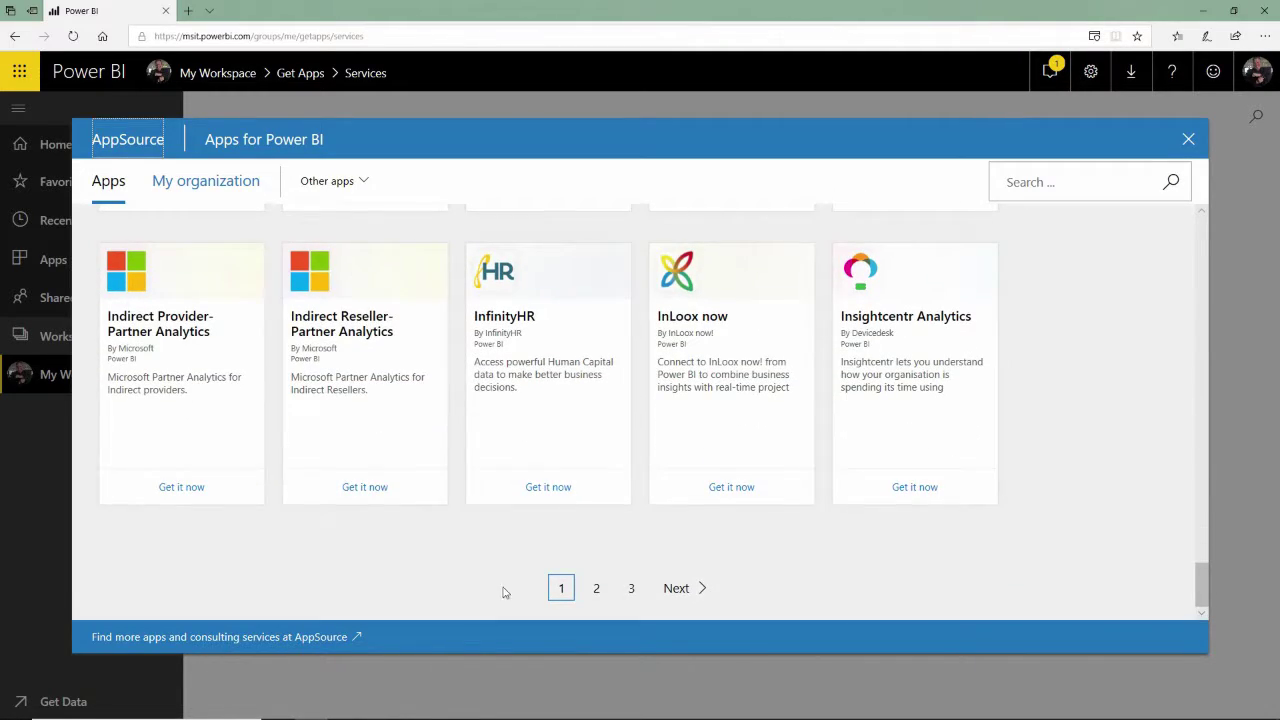
scroll(663, 497, "up", 2)
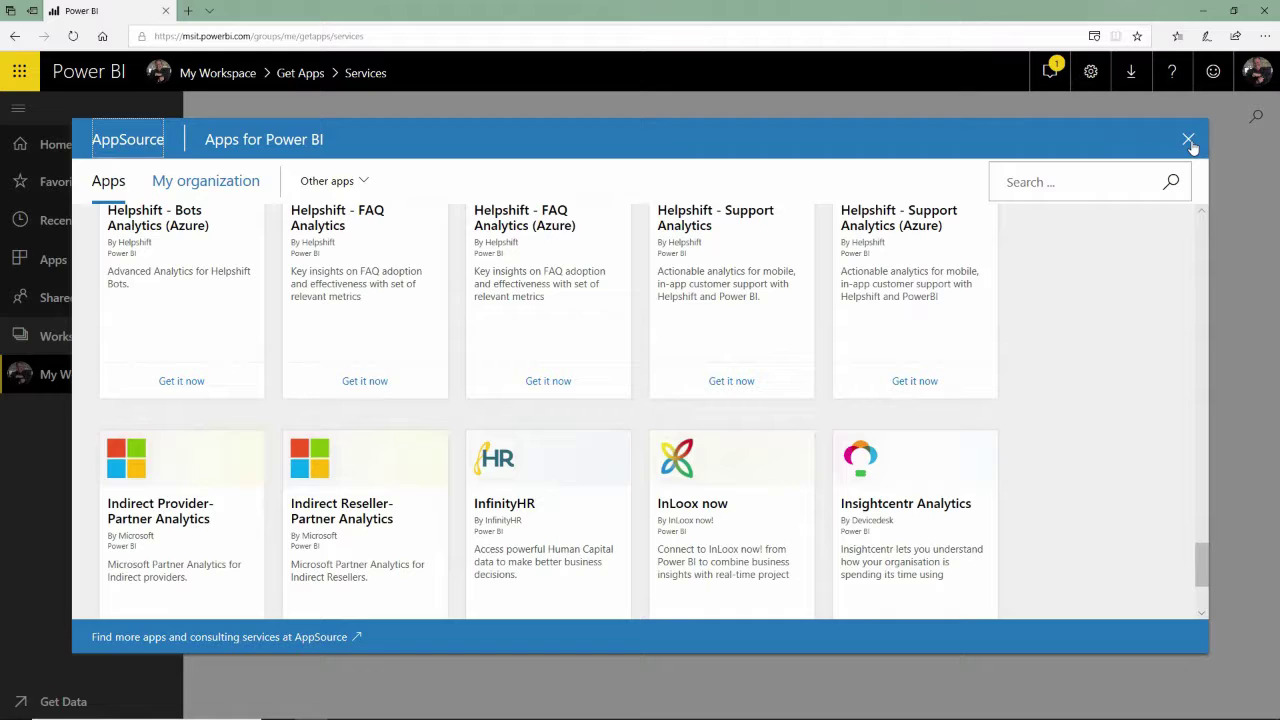
left_click(1188, 139)
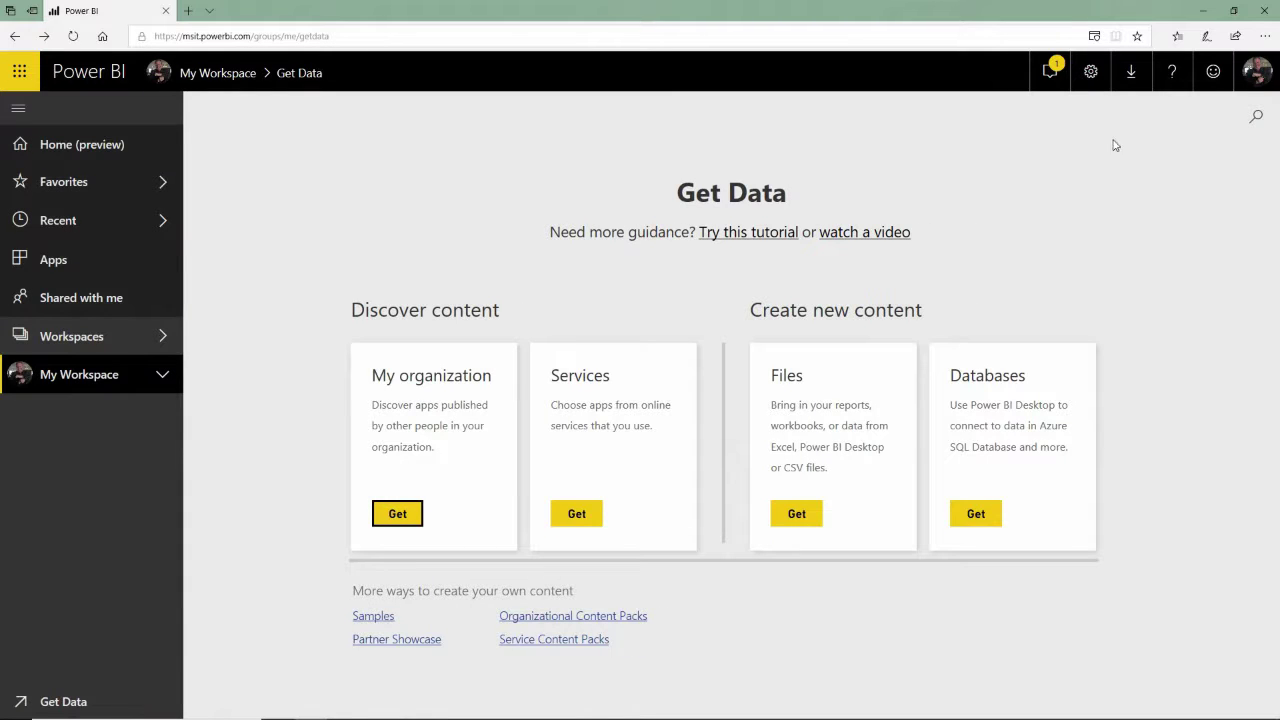
Under Files, import forestfires.csv from Local File into Power BI
left_click(993, 518)
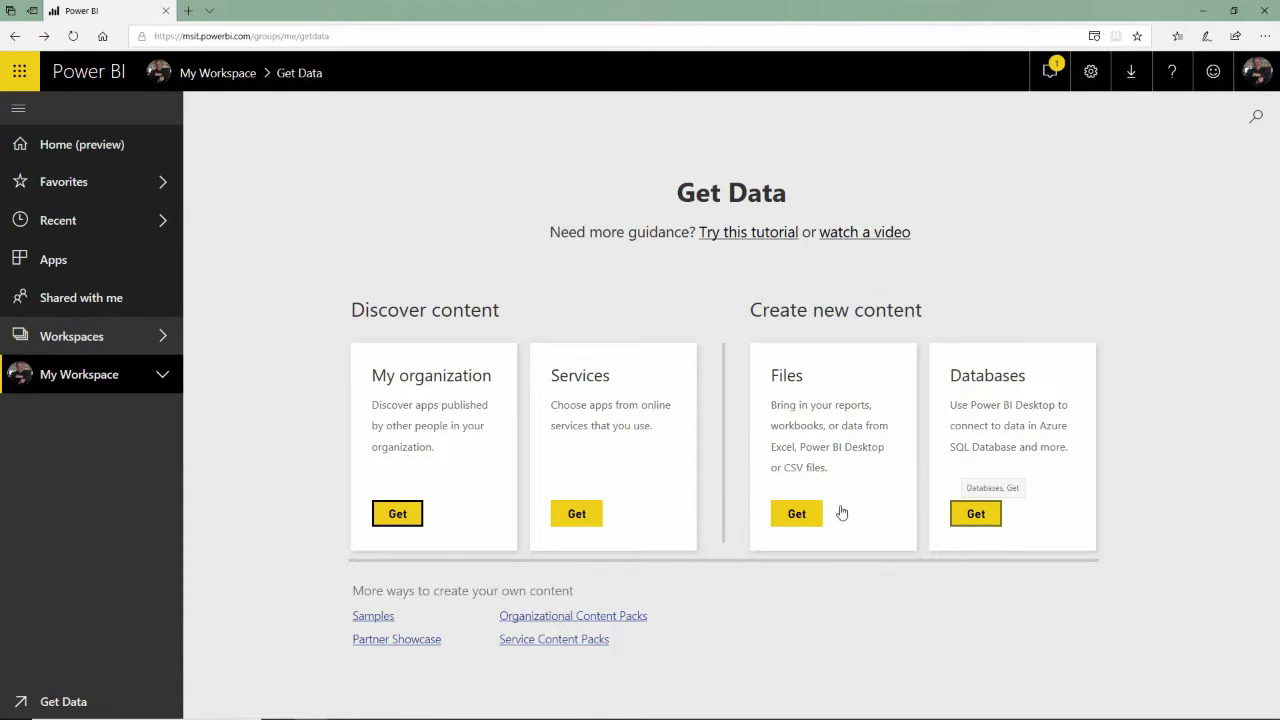
left_click(797, 514)
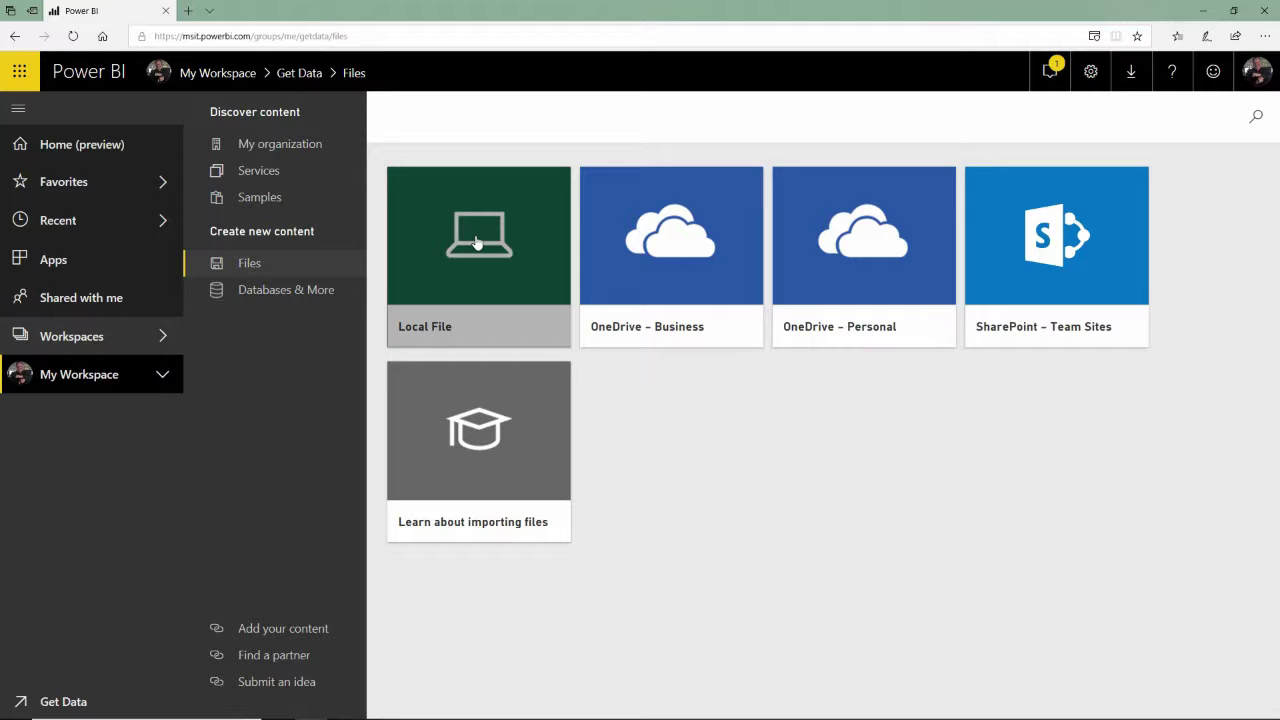
left_click(477, 241)
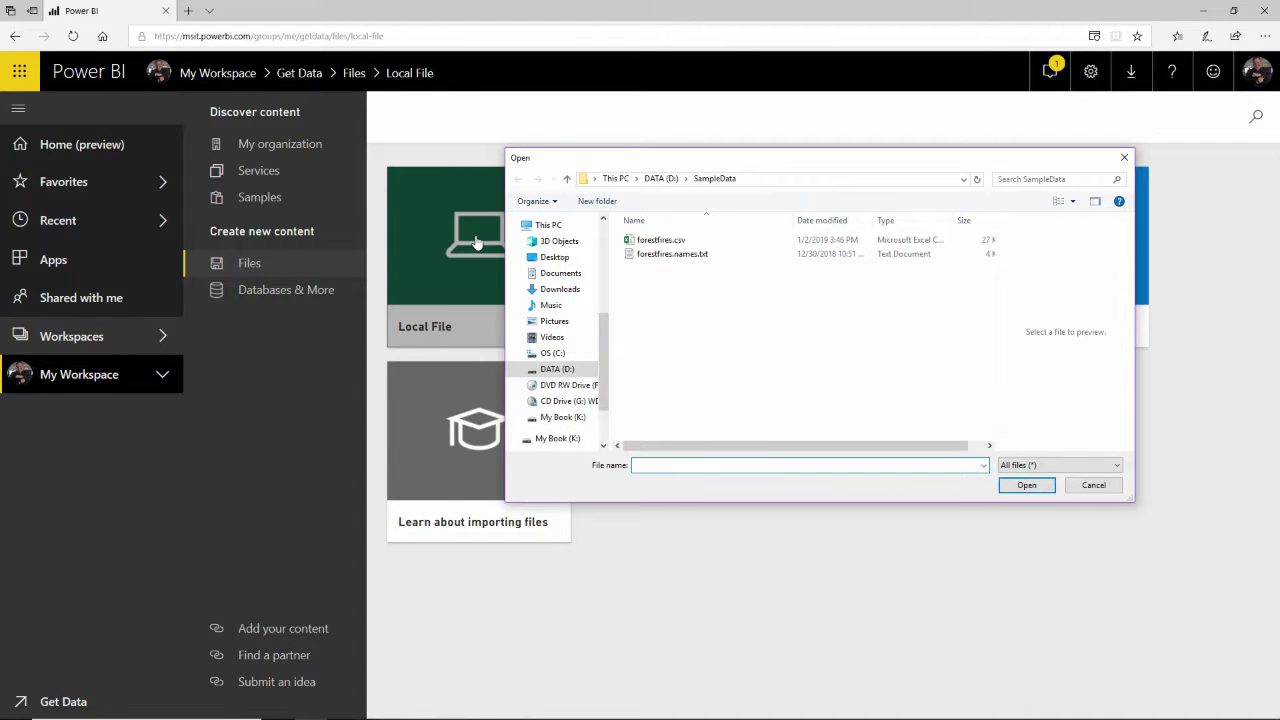
left_click(674, 247)
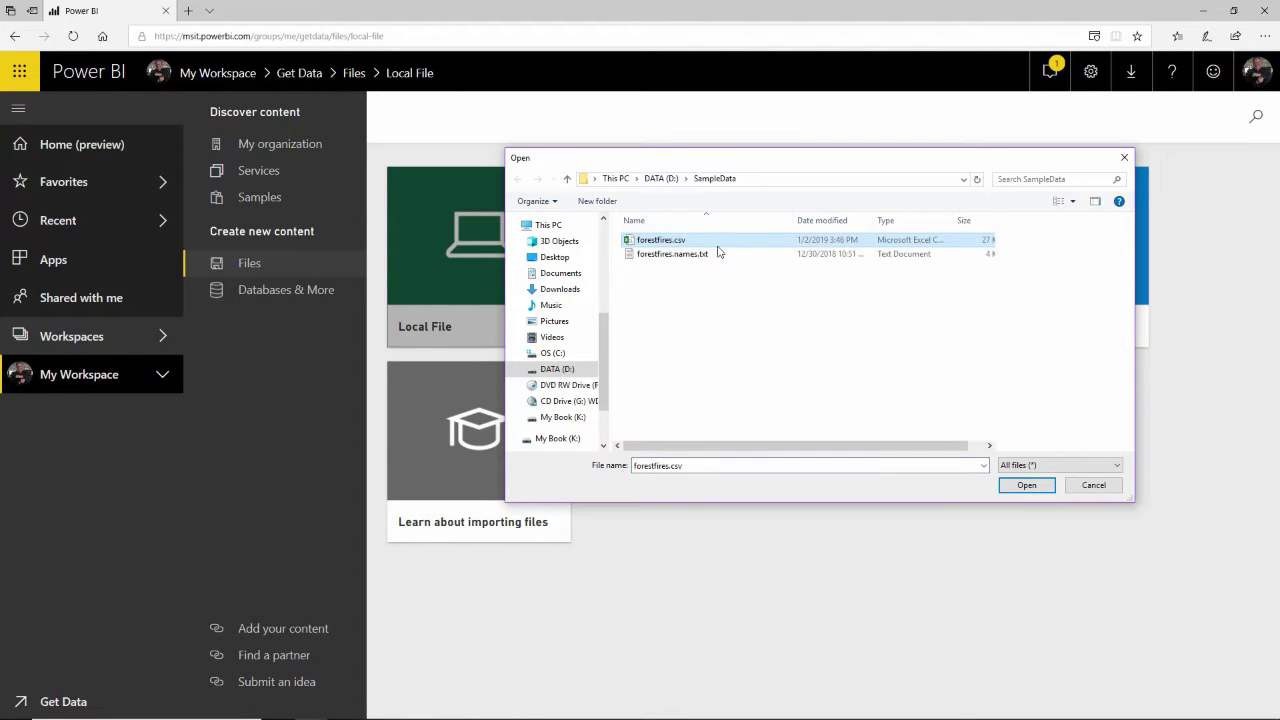
left_click(1008, 484)
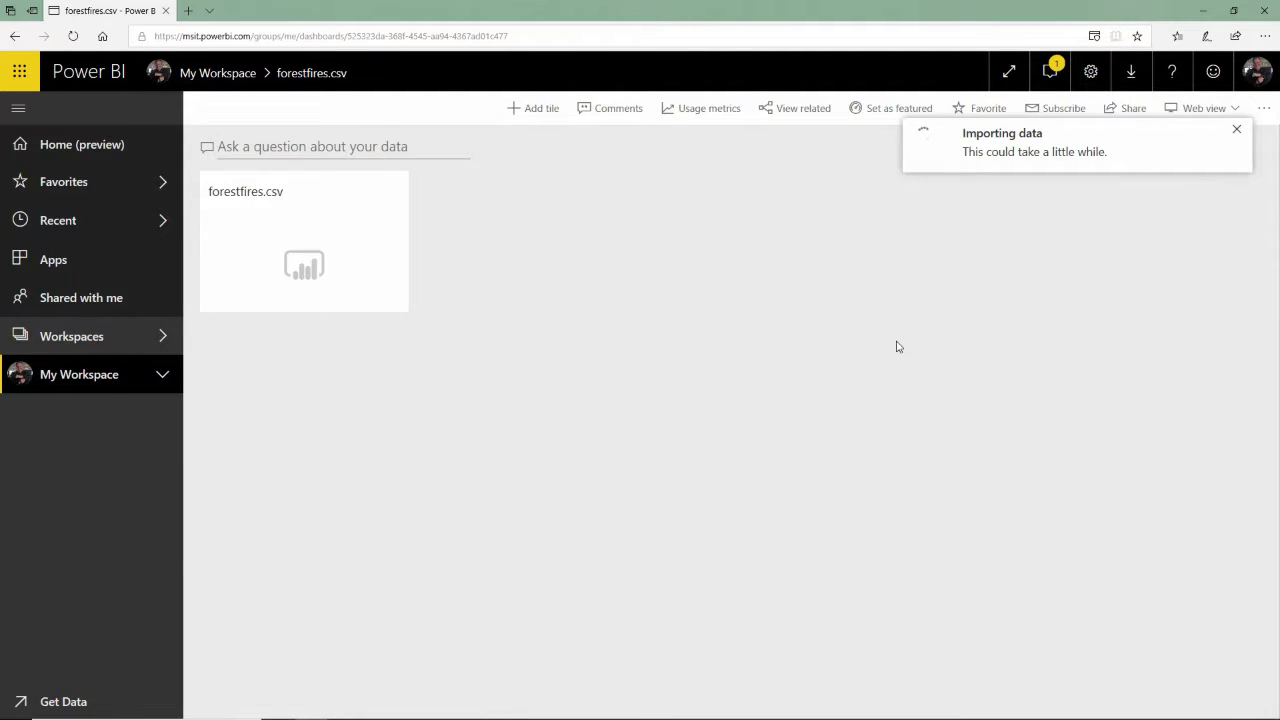
Open forestfires.csv from the SampleData folder in Notepad++
key("alt+Tab")
key("alt+Tab")
key("alt+Tab")
key("alt+Tab")
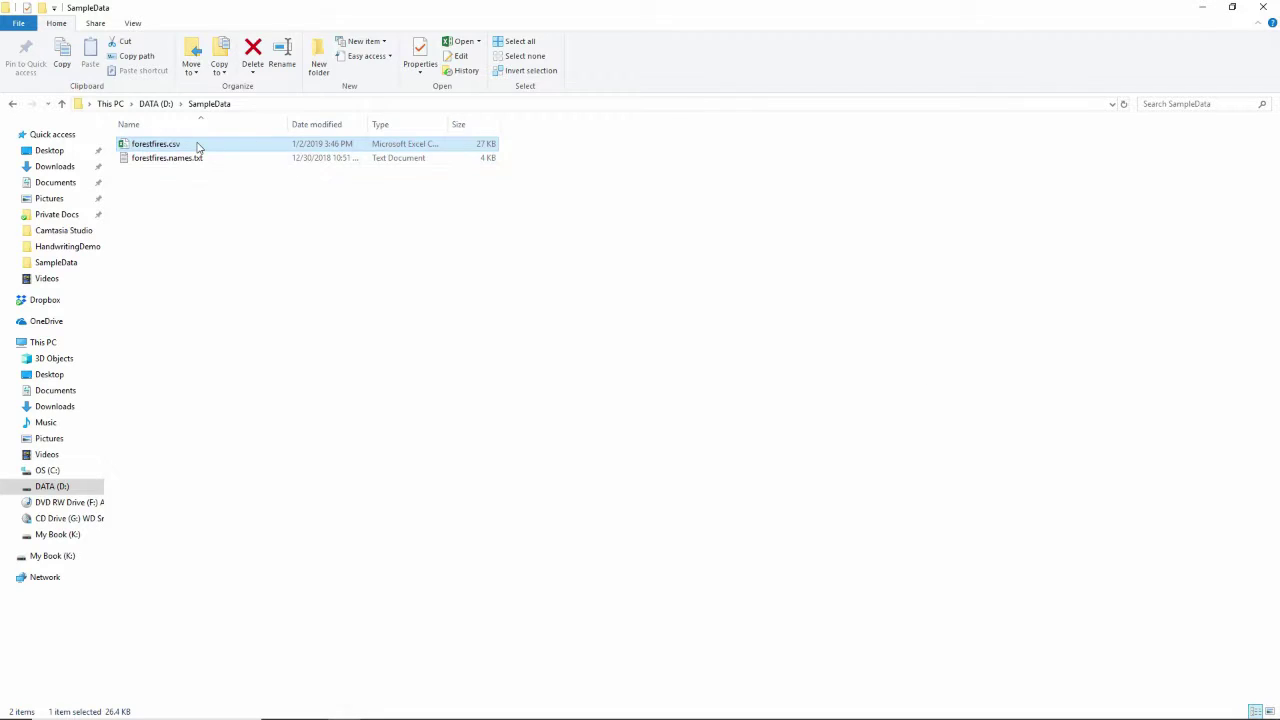
right_click(199, 146)
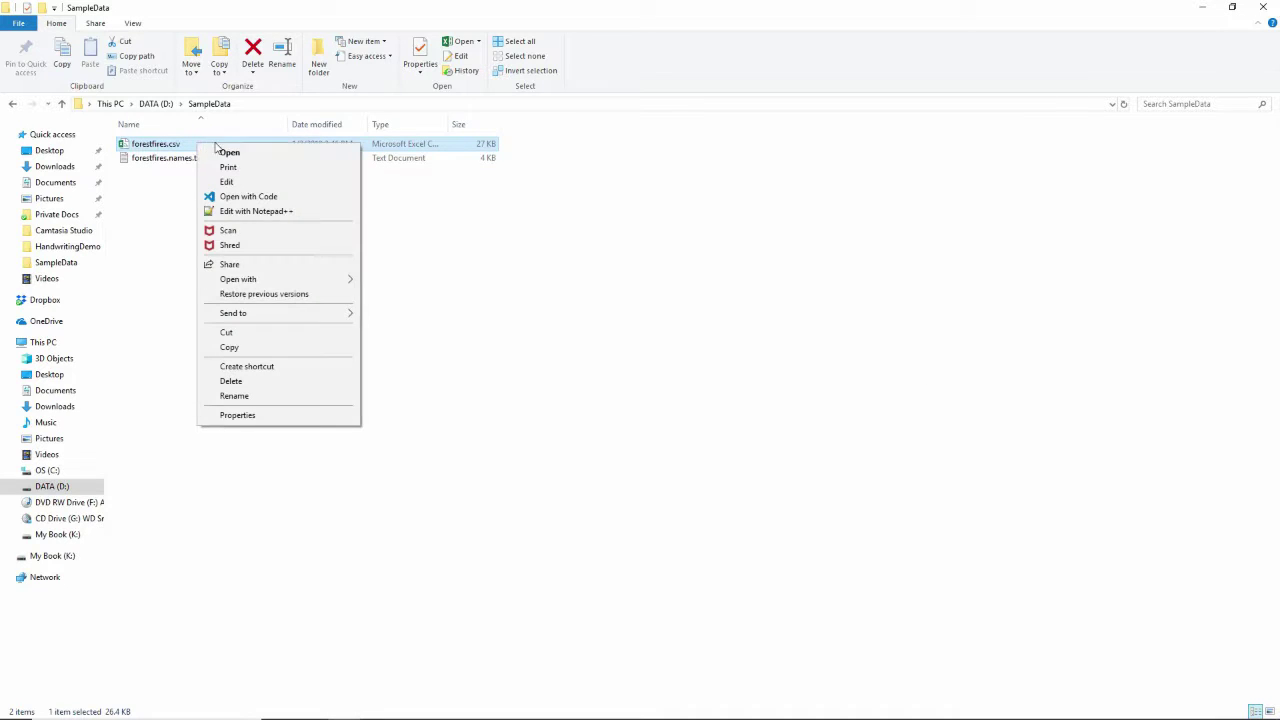
left_click(232, 211)
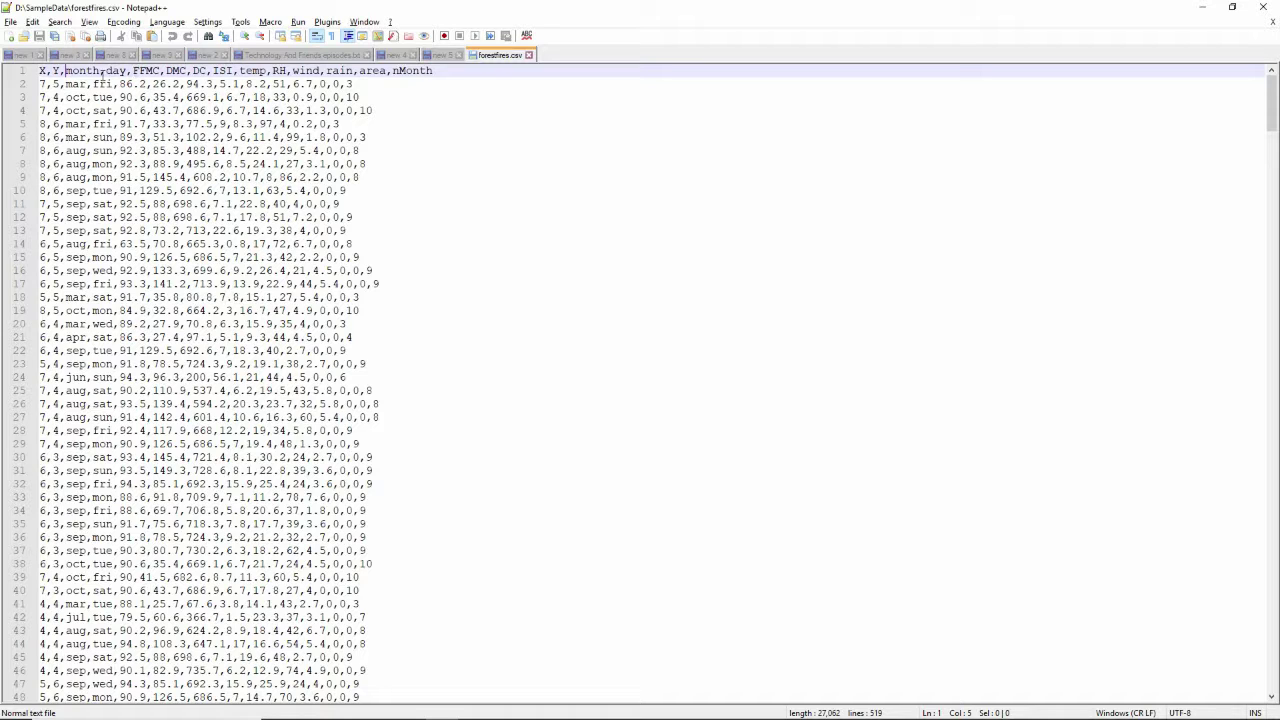
Inspect the header columns FFMC, DMC, DC, ISI, temp, wind and nMonth
left_click_drag(132, 70, 234, 70)
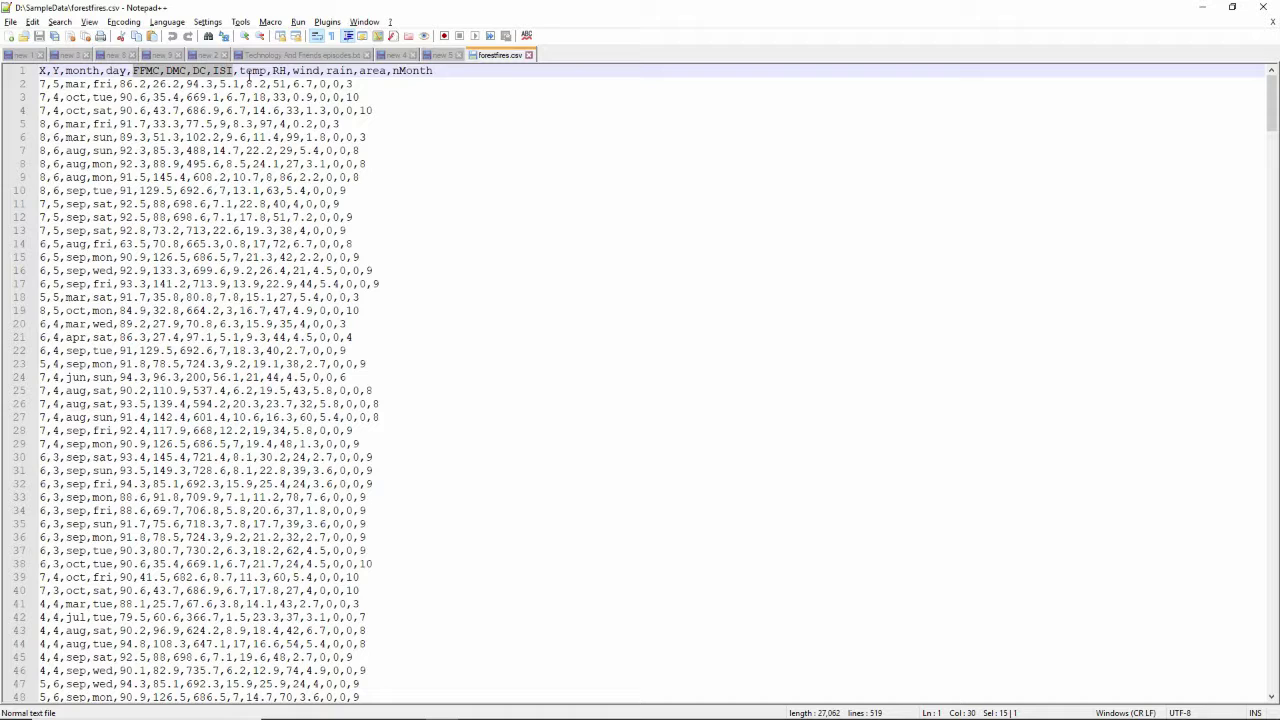
double_click(252, 72)
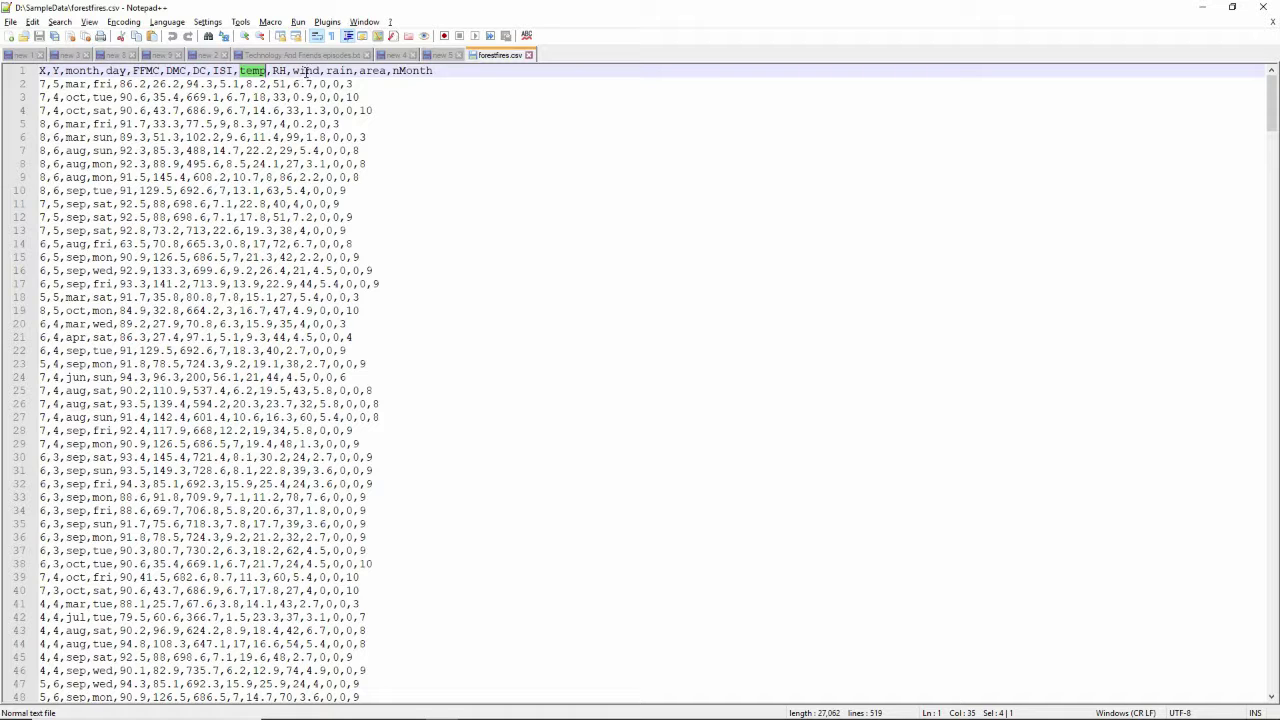
left_click(305, 70)
left_click(452, 76)
double_click(398, 70)
left_click(440, 72)
Check nMonth in N2 and month 'mar' in C2 in Excel, then return to Power BI
key("alt+Tab")
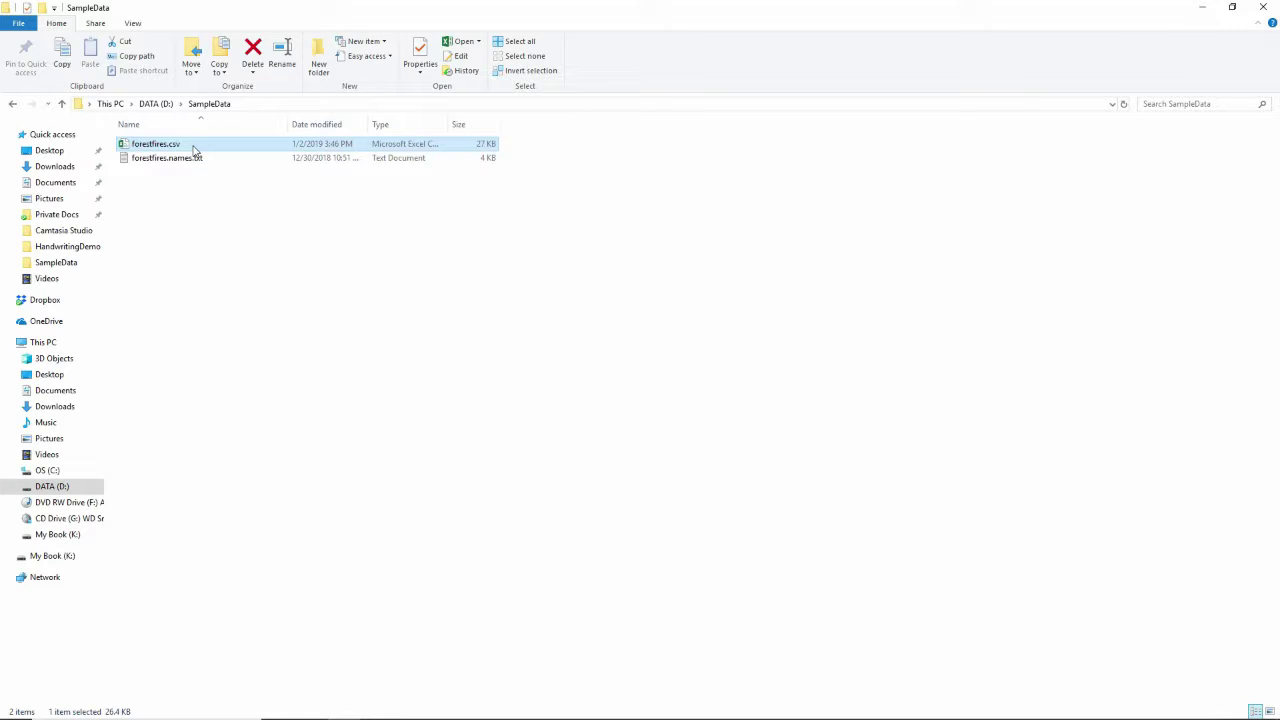
double_click(194, 147)
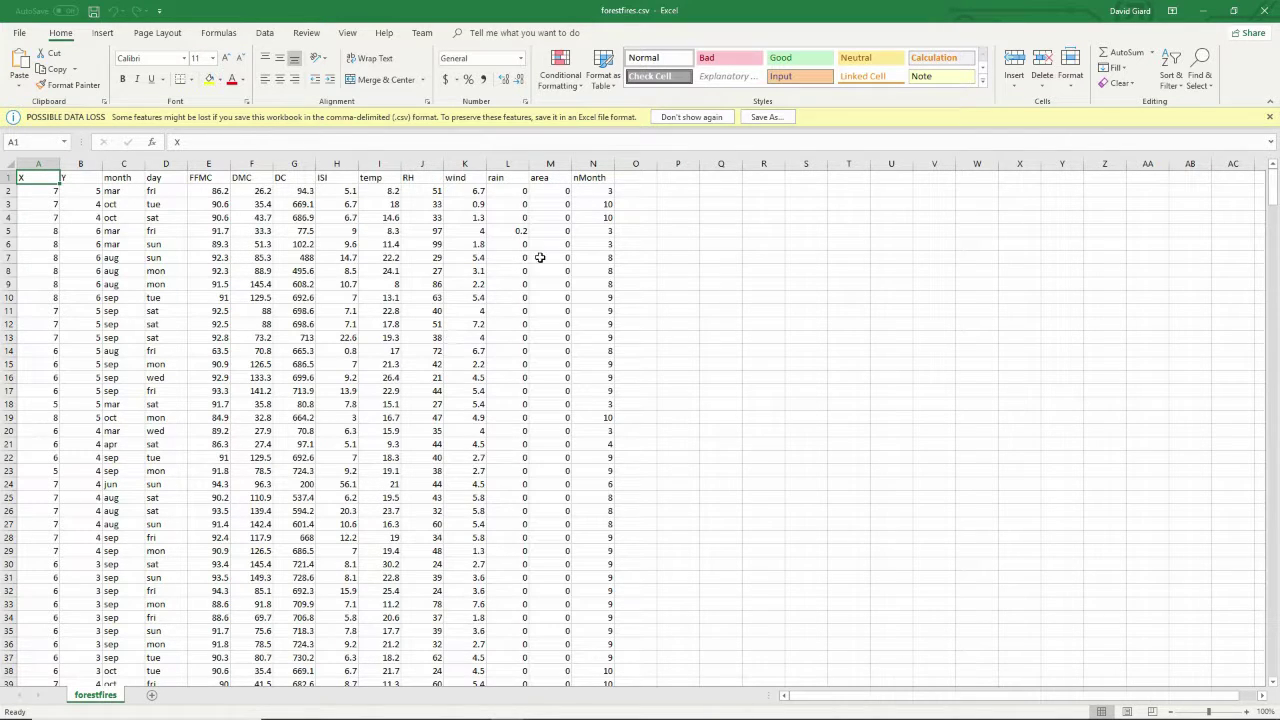
left_click(604, 190)
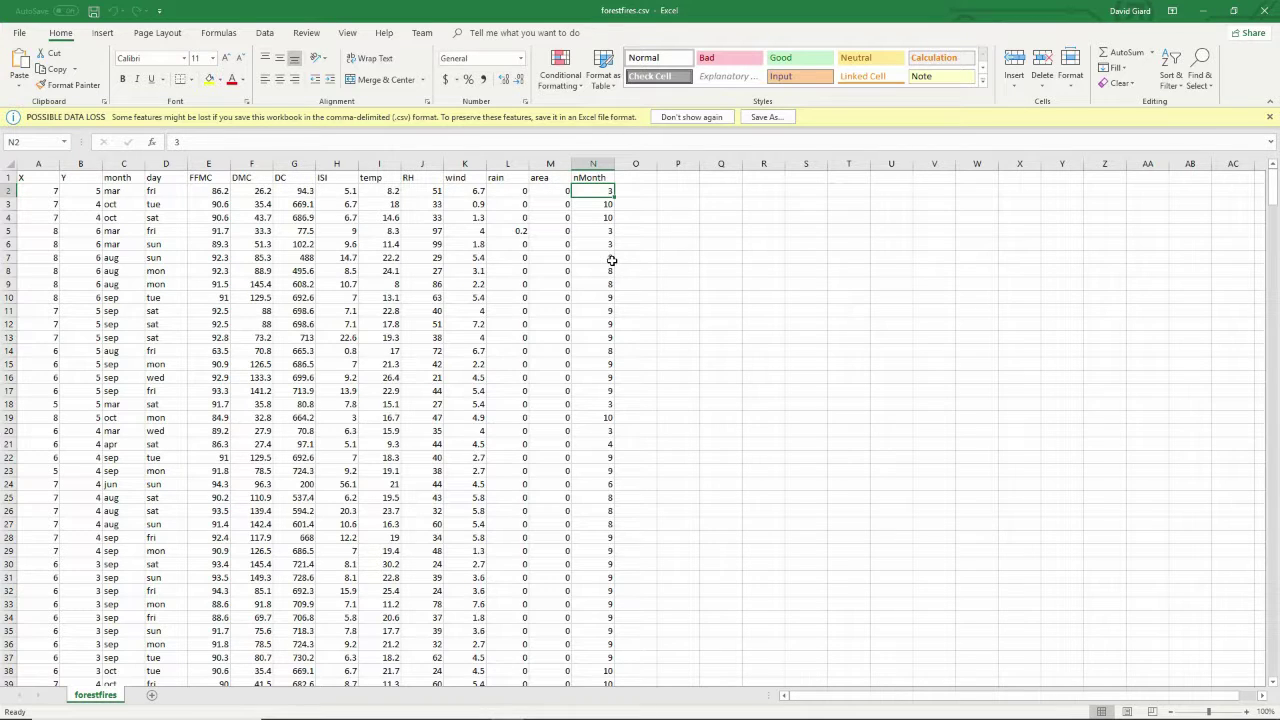
left_click(115, 192)
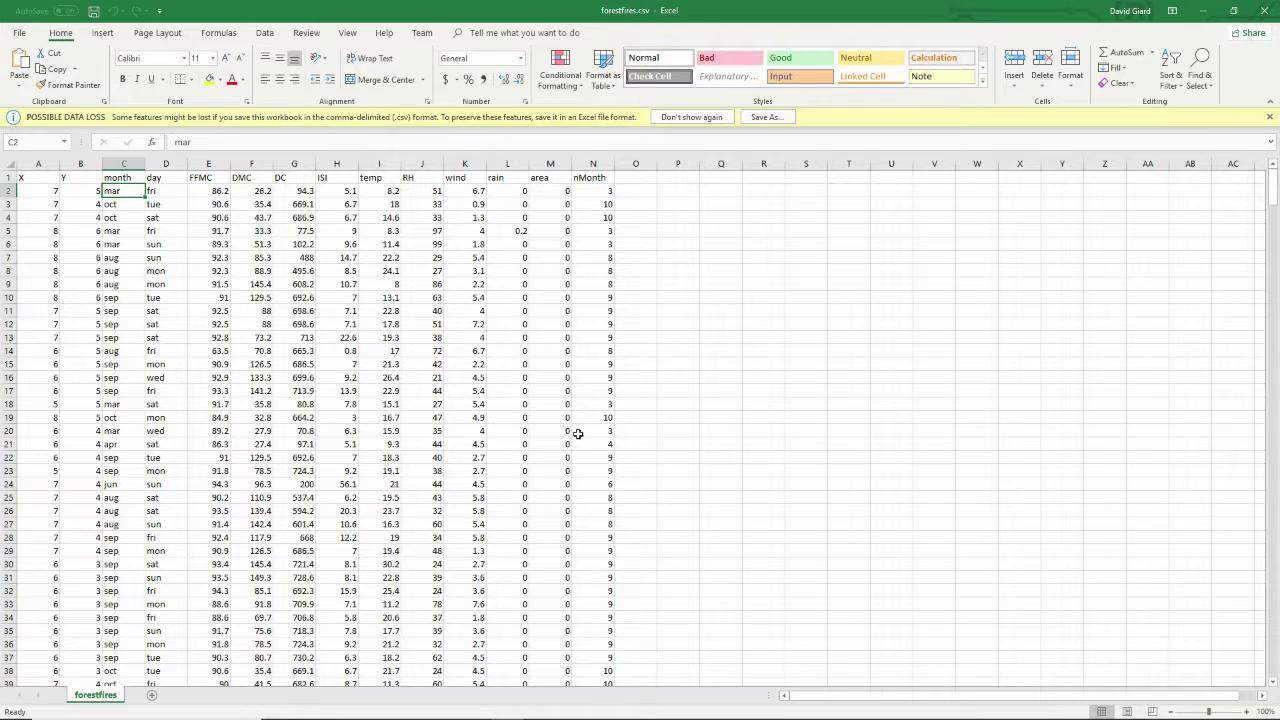
left_click(1263, 10)
key("alt+Tab")
key("alt+Tab")
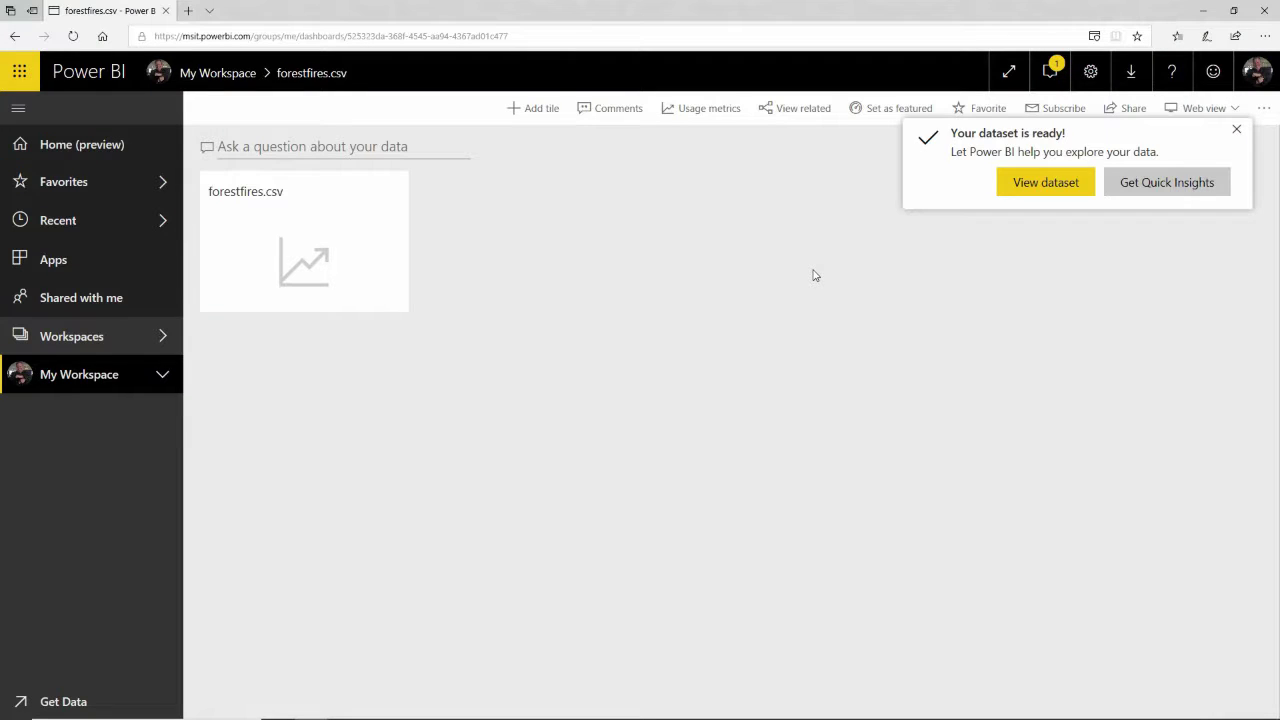
Open the forestfires dataset and make an enlarged column chart of temp by nMonth
left_click(1067, 192)
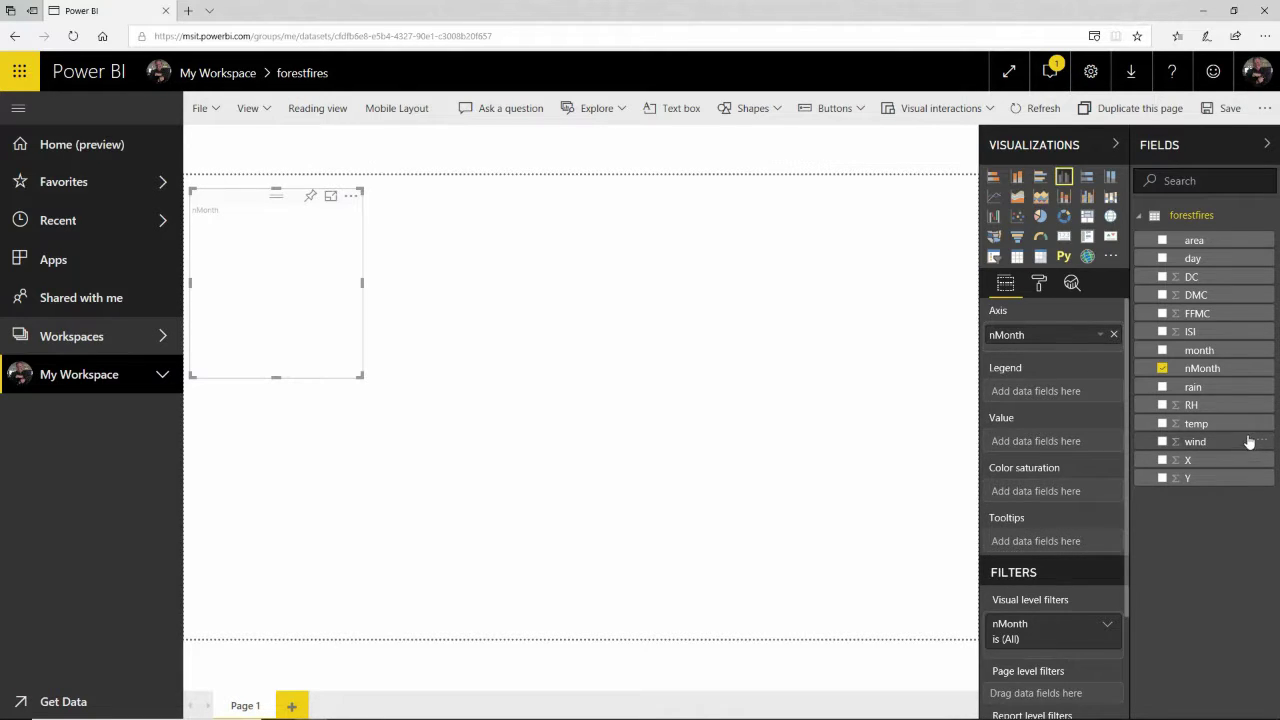
left_click(1162, 424)
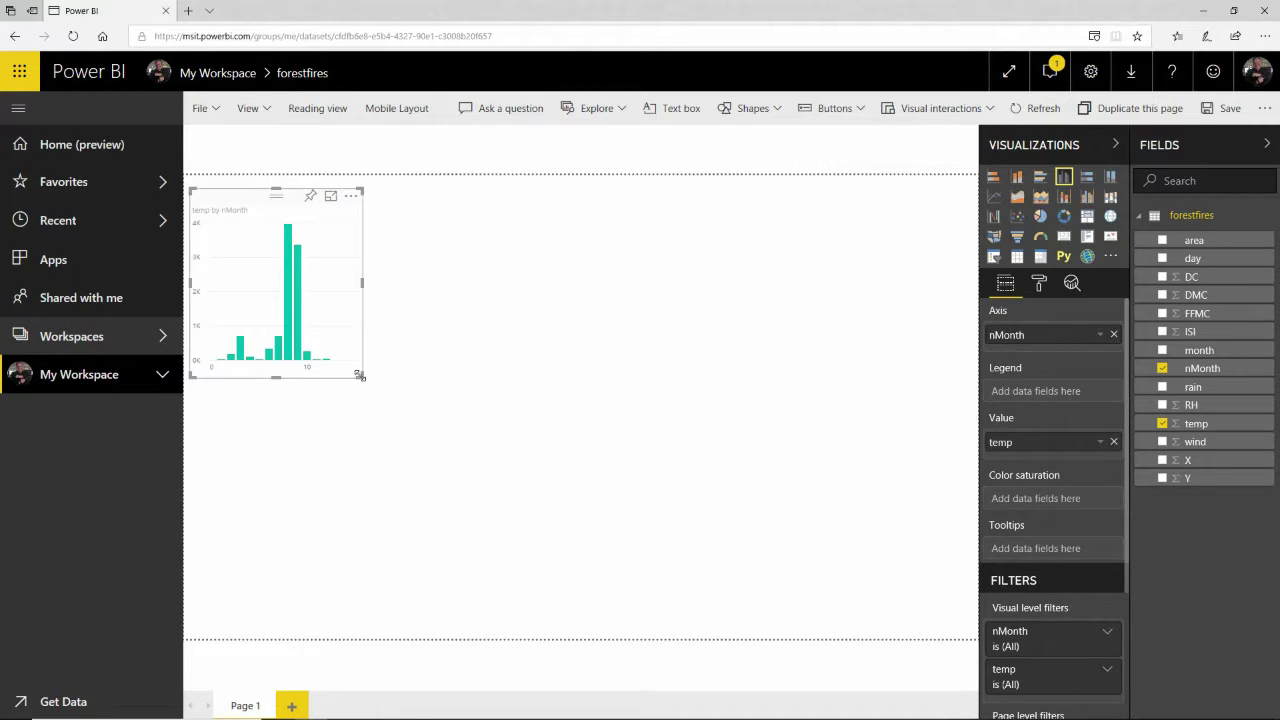
left_click_drag(362, 377, 700, 443)
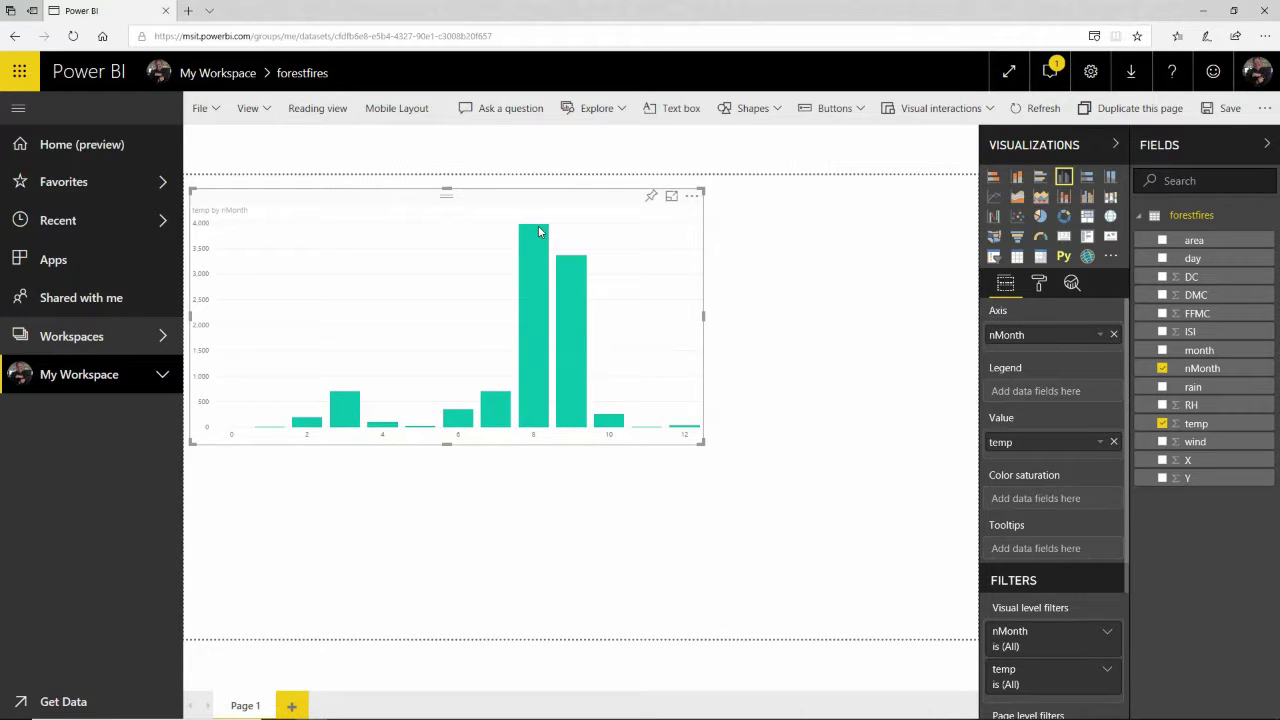
mouse_move(539, 232)
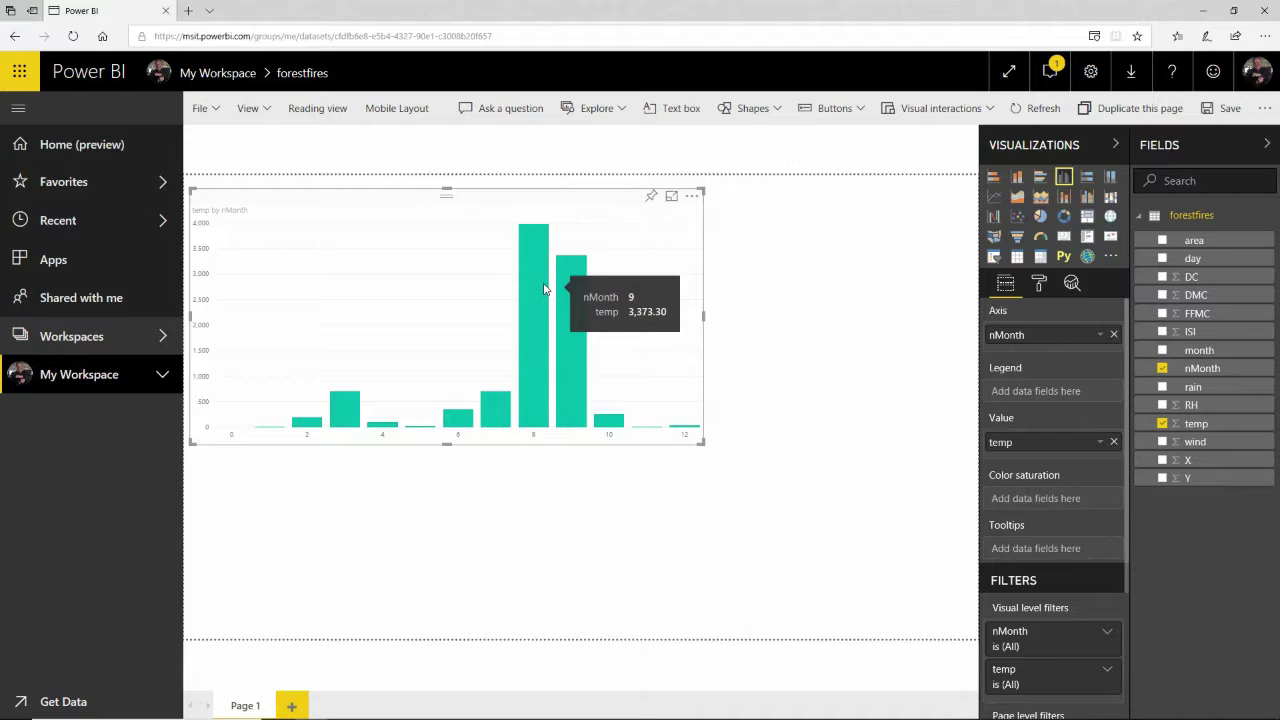
mouse_move(570, 314)
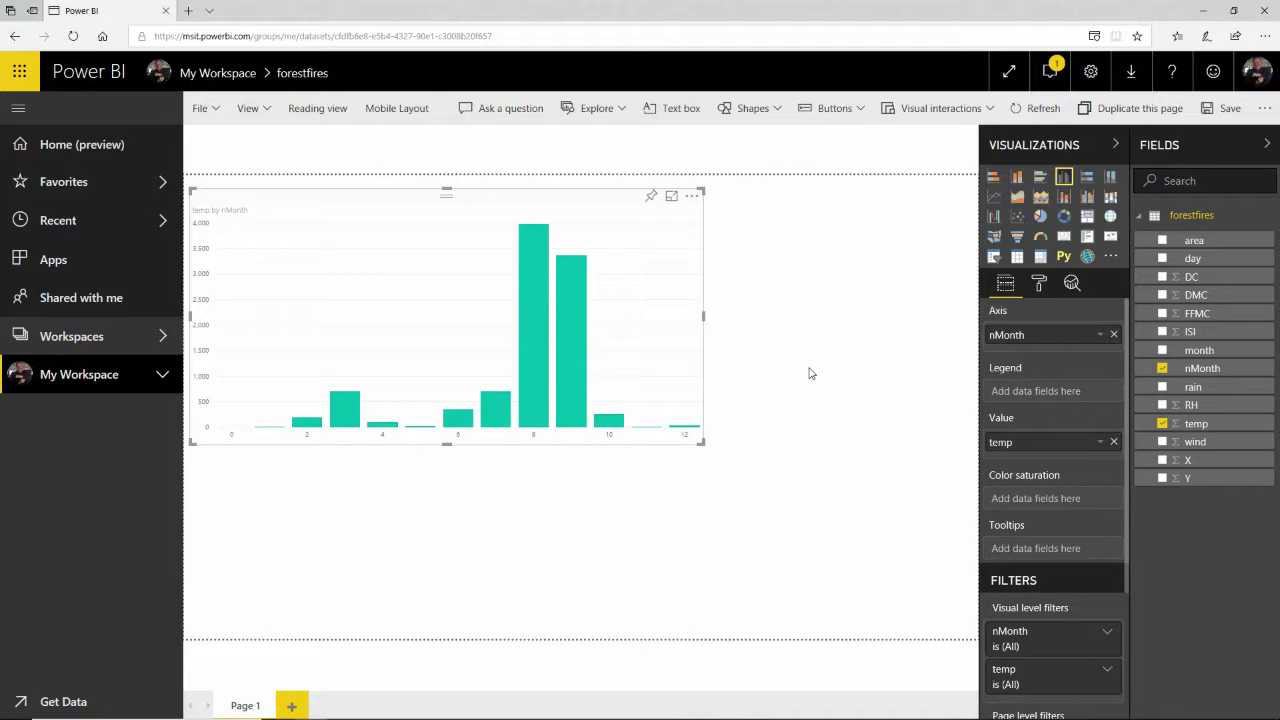
Change the temp field's aggregation from Sum to Average
mouse_move(539, 257)
left_click(1102, 443)
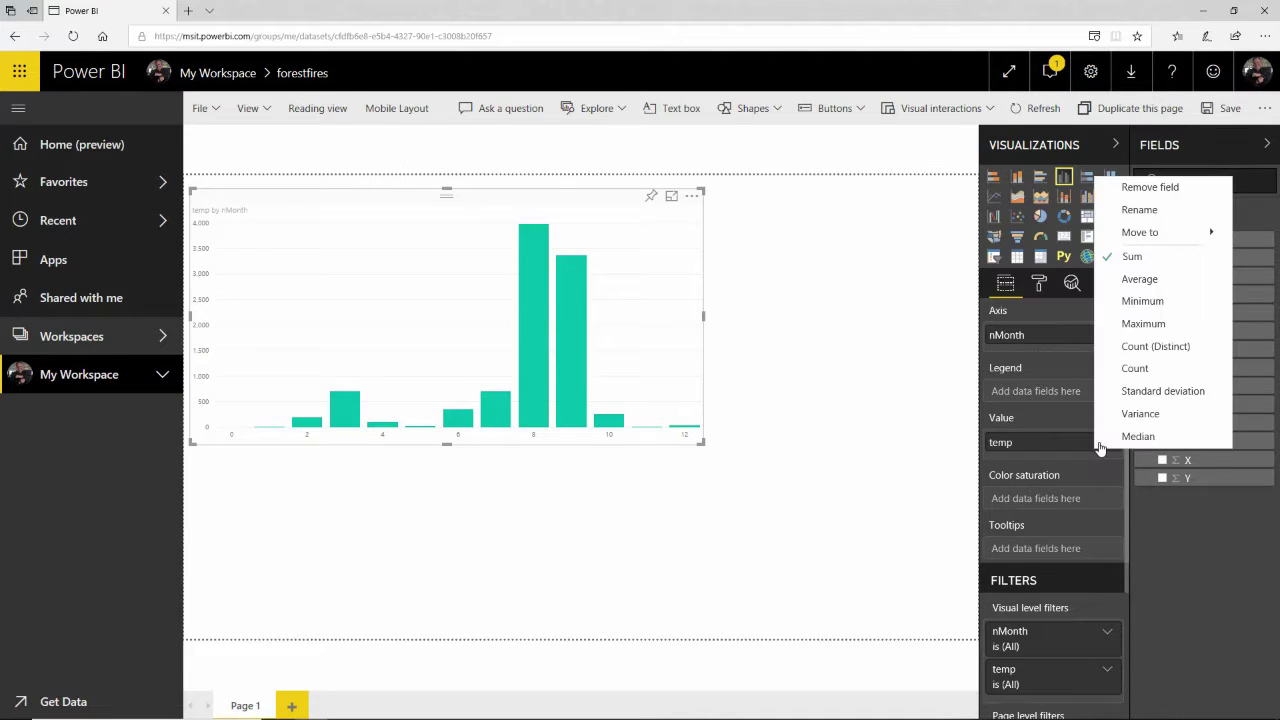
left_click(1139, 282)
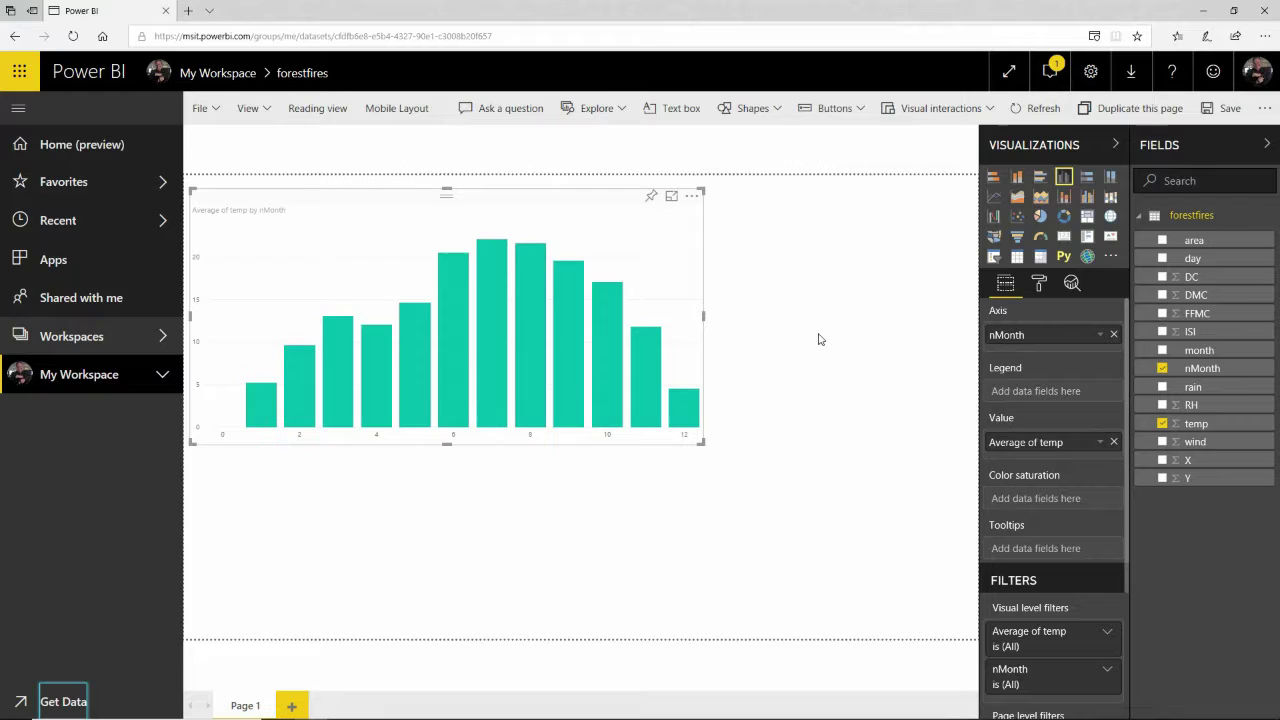
Create a second column chart of wind by nMonth, aggregated as Average
left_click(763, 473)
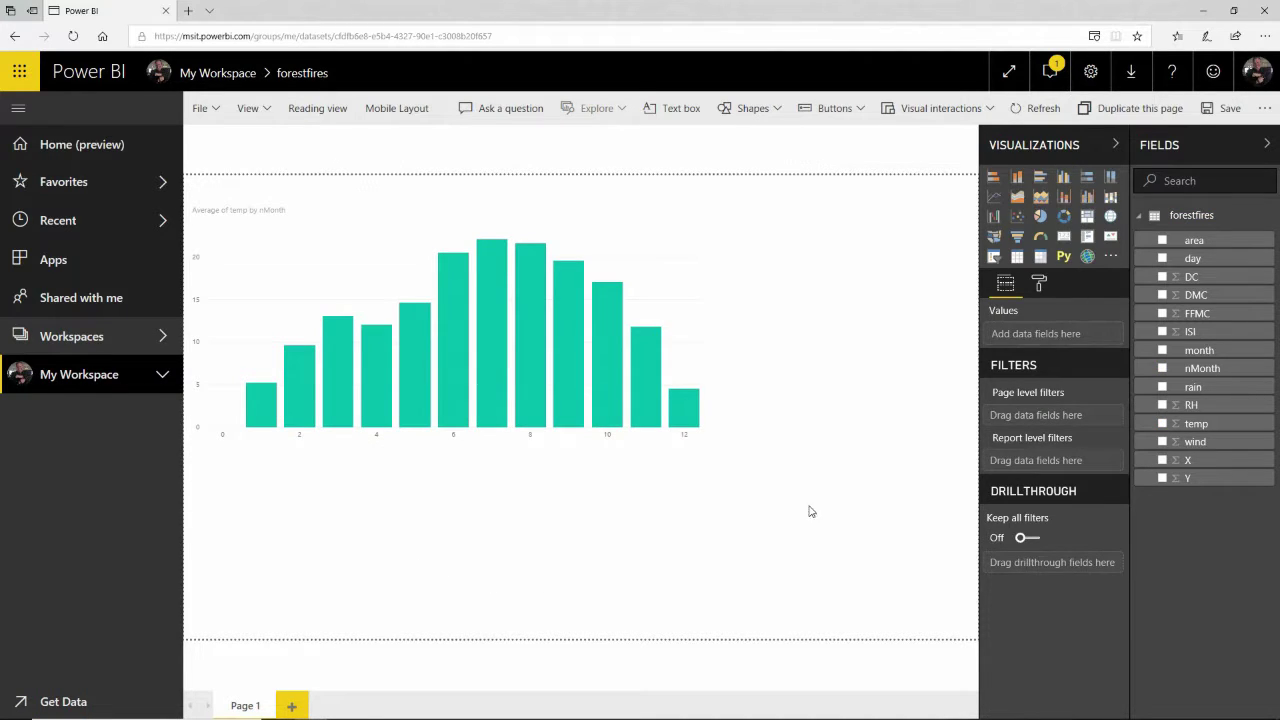
left_click(1162, 442)
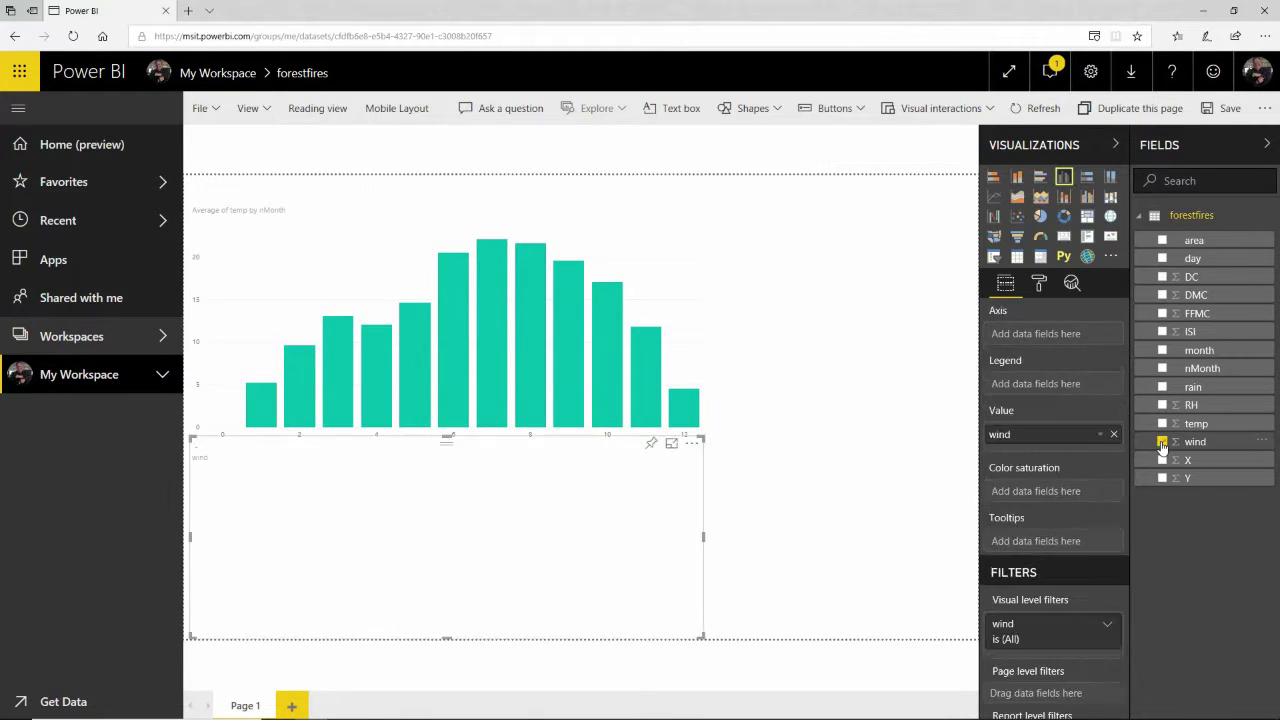
left_click(1162, 370)
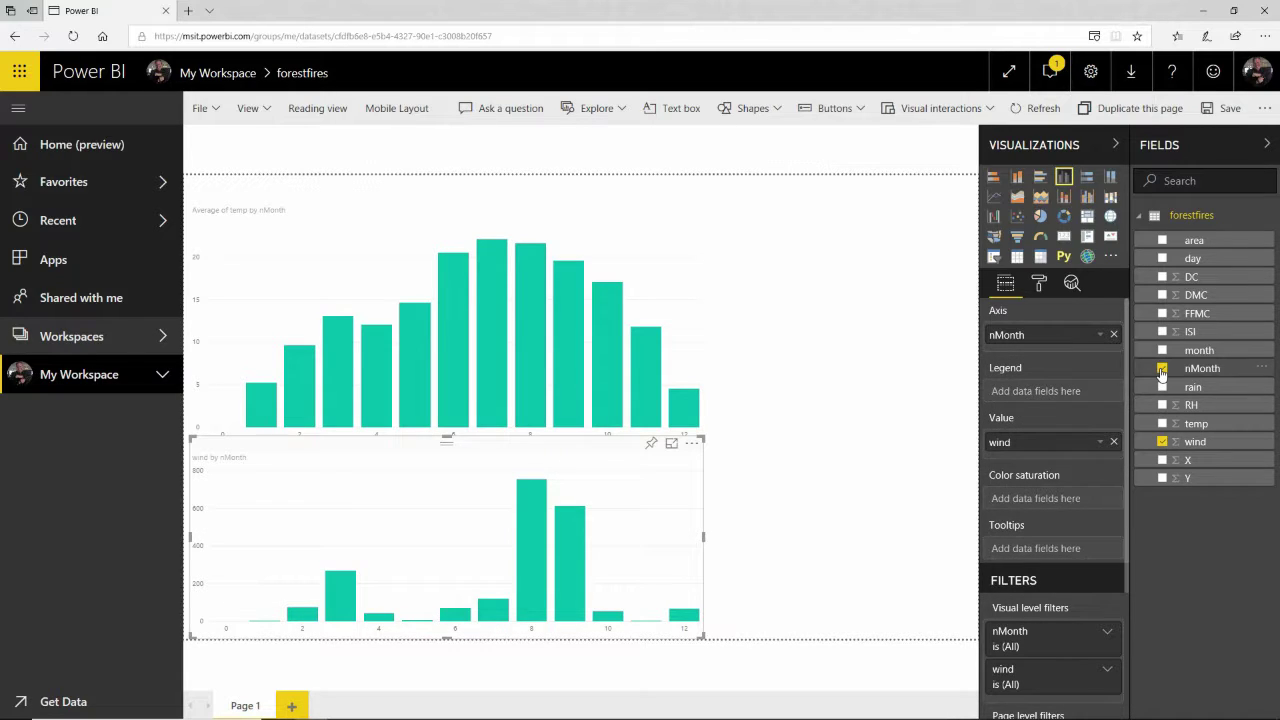
left_click(1101, 444)
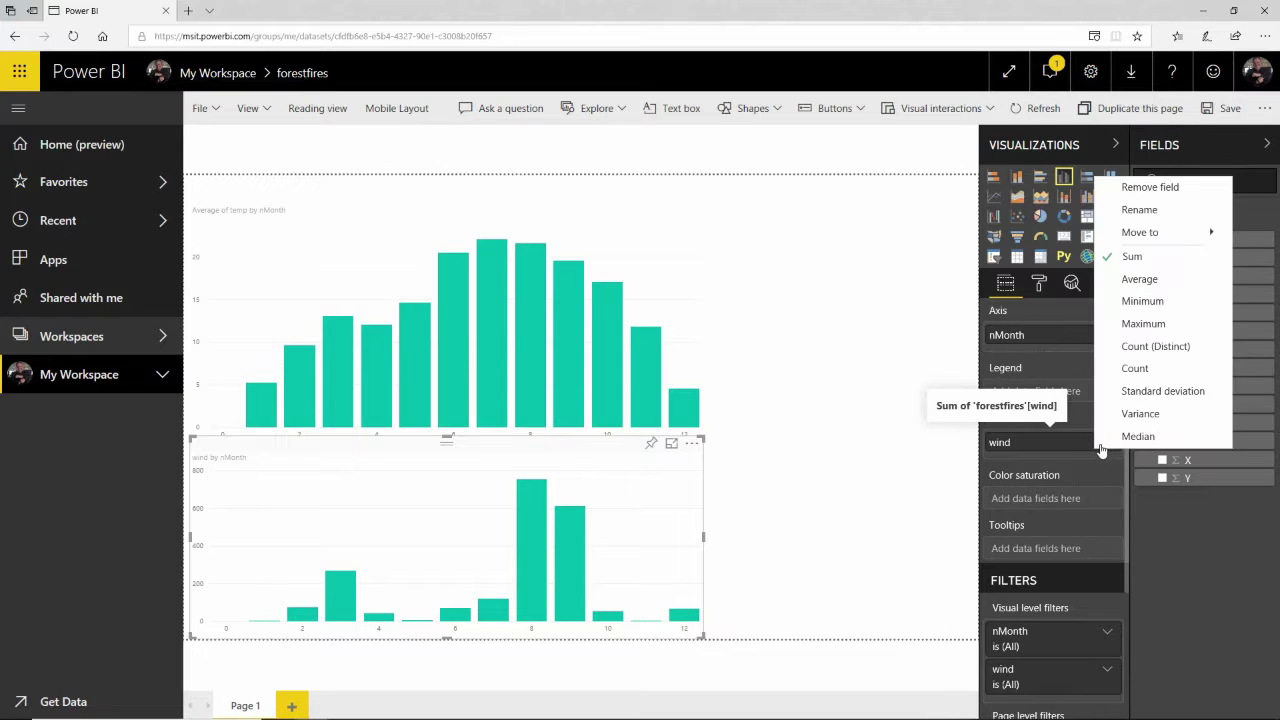
left_click(1147, 284)
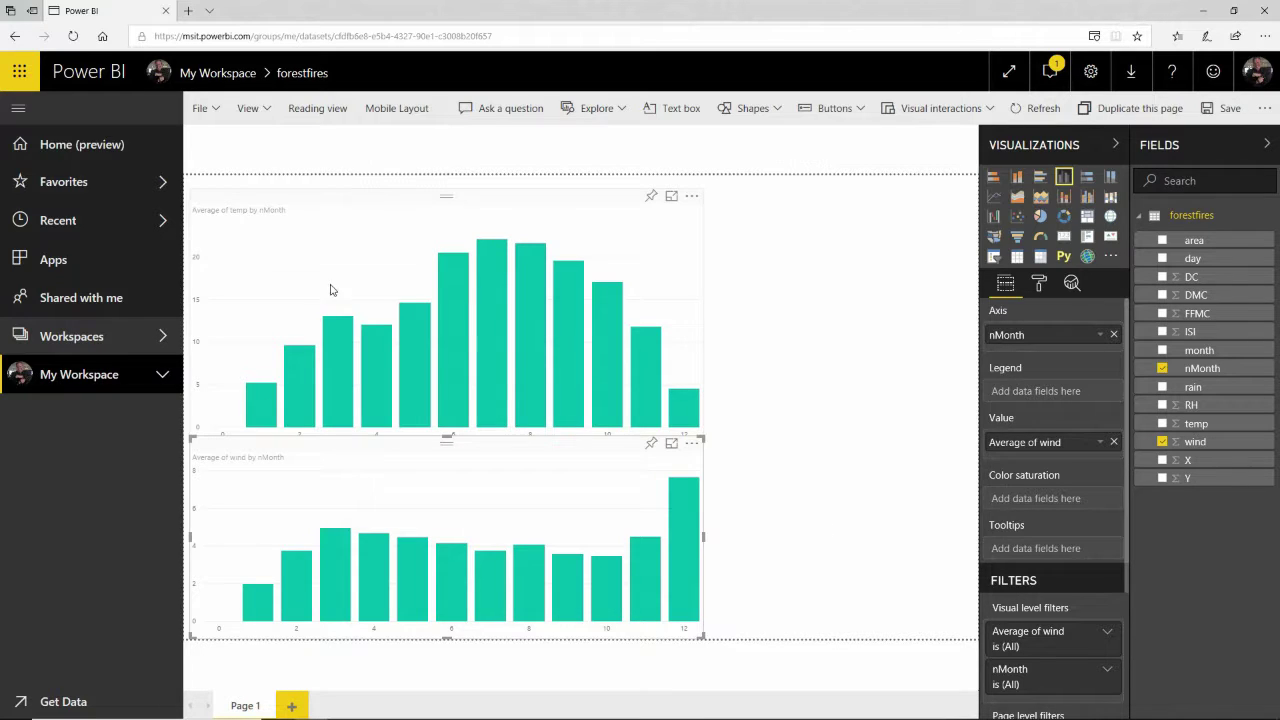
Switch the upper temp chart to a line chart after briefly trying pie and donut
left_click(307, 289)
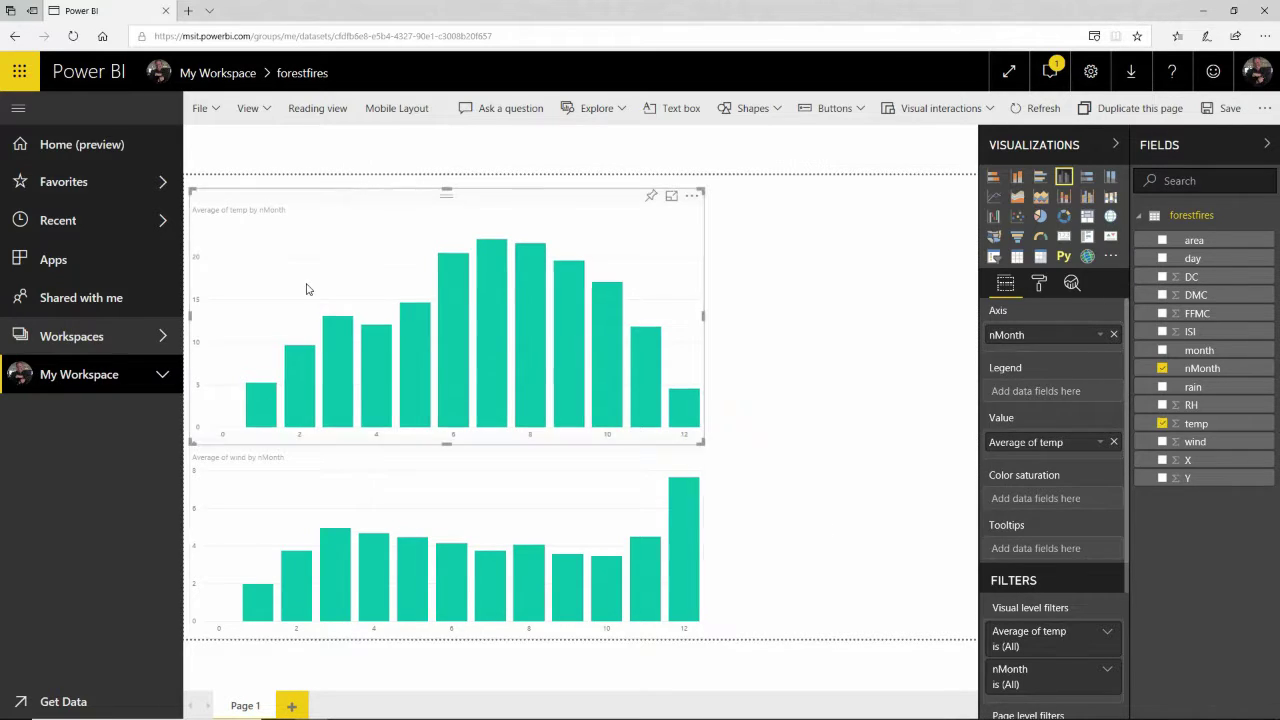
left_click(681, 494)
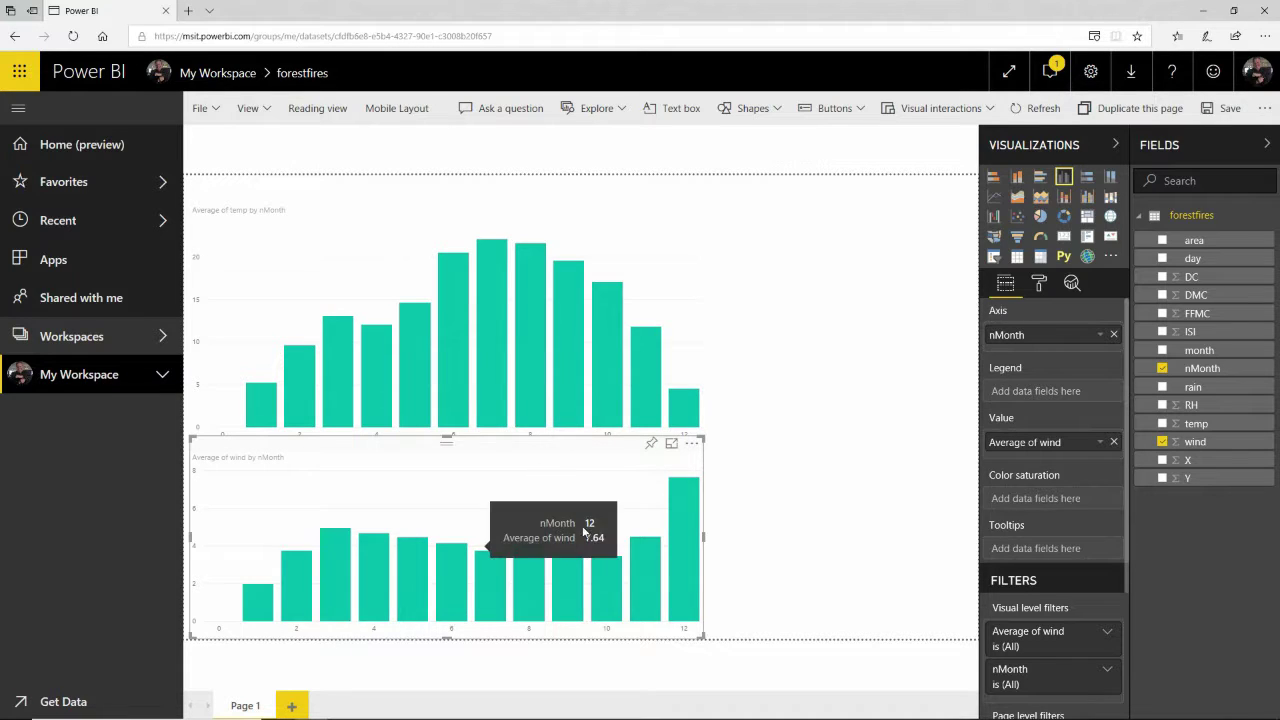
left_click(338, 250)
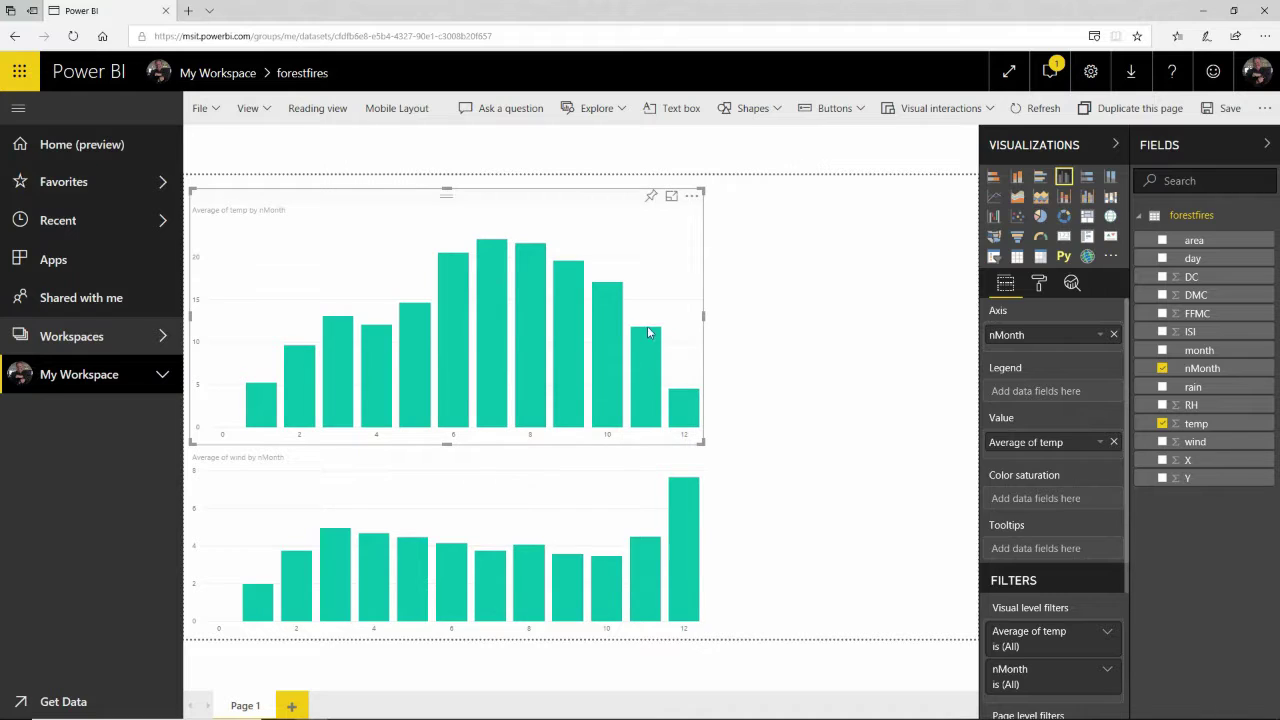
left_click(994, 197)
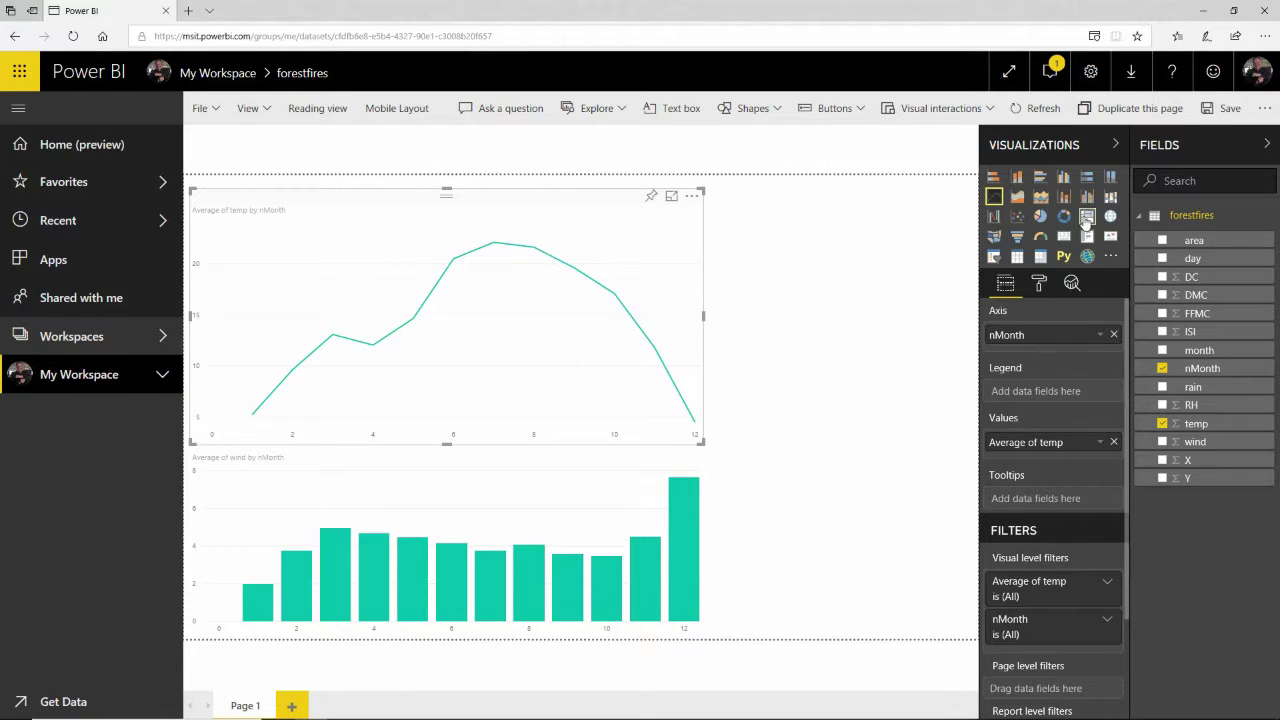
left_click(1046, 224)
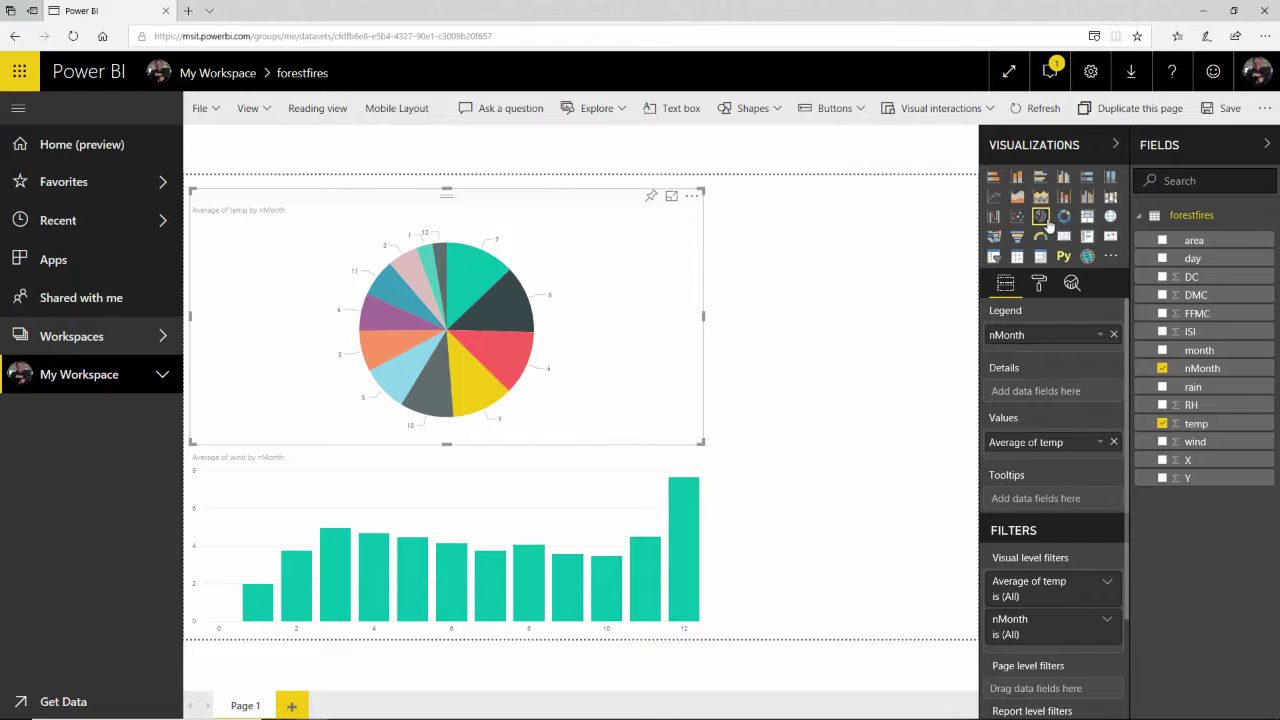
left_click(1063, 217)
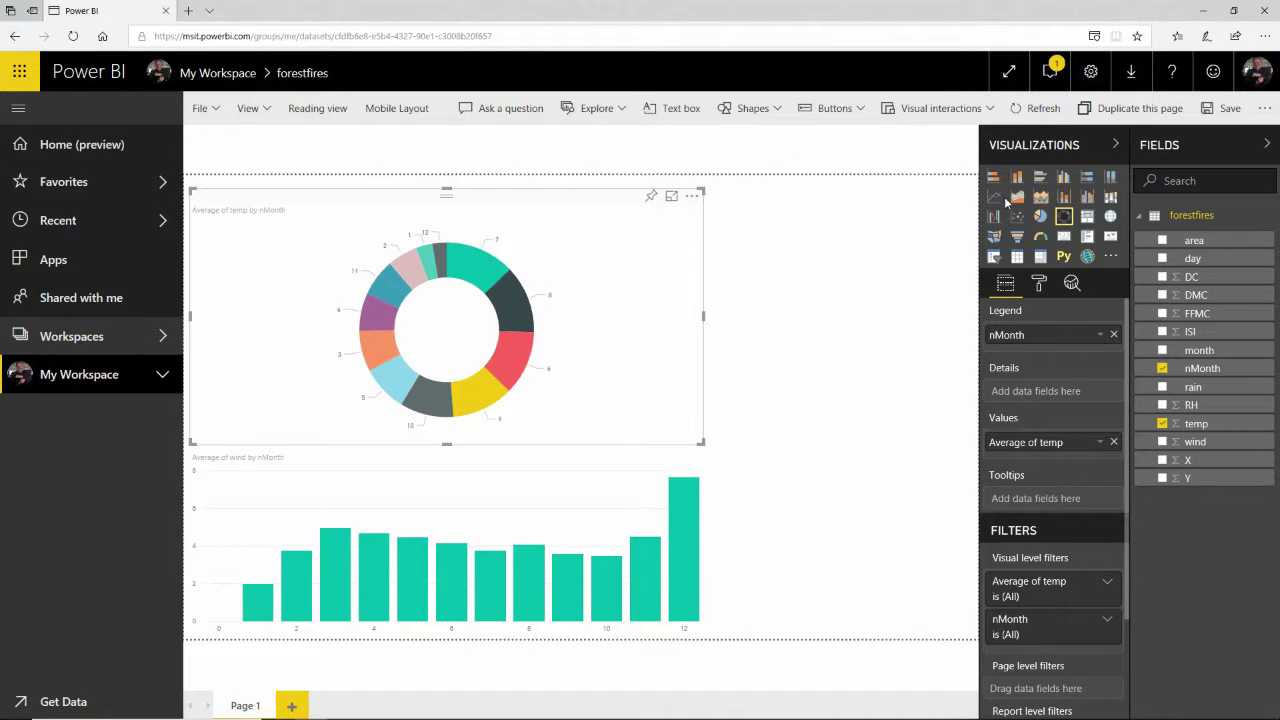
left_click(993, 197)
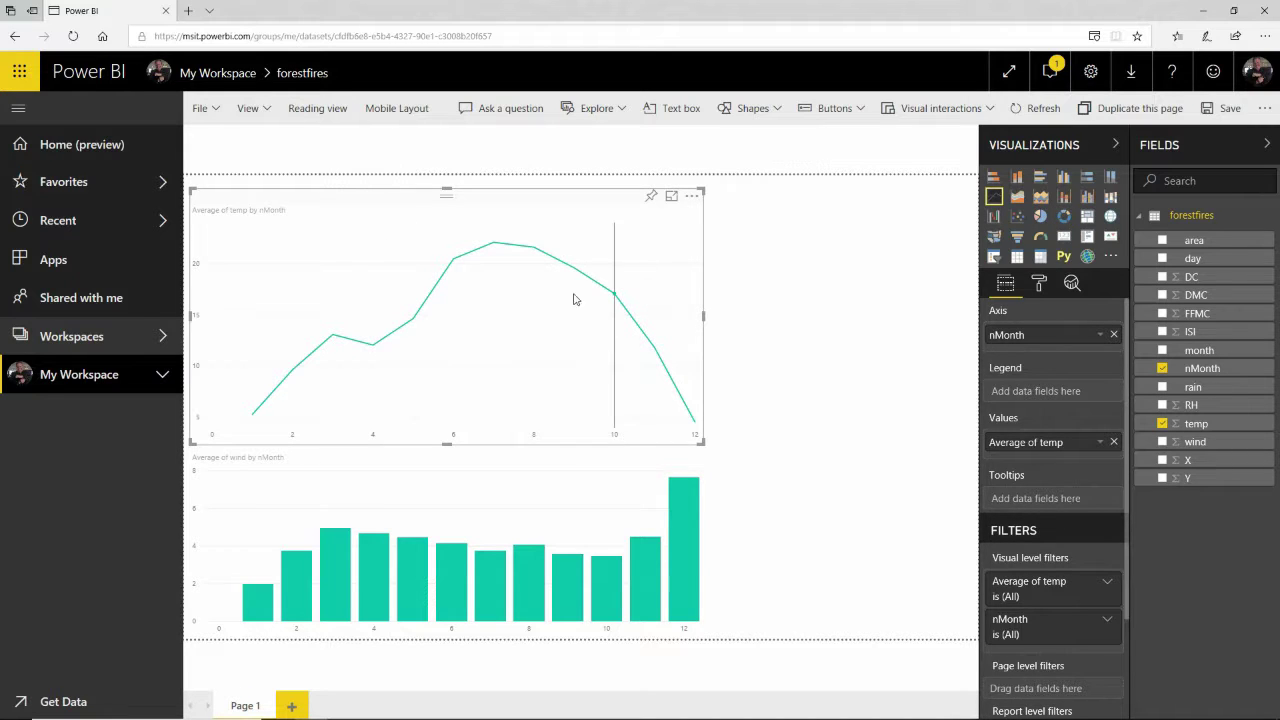
left_click(840, 369)
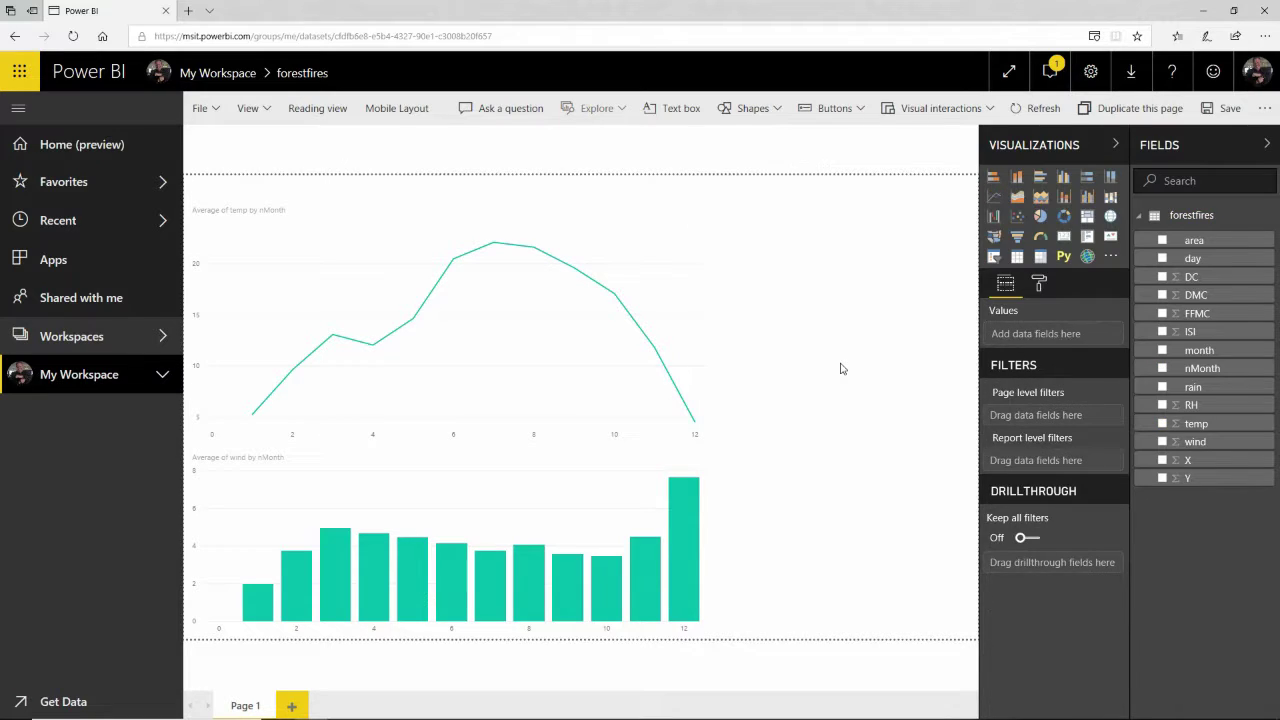
left_click(524, 347)
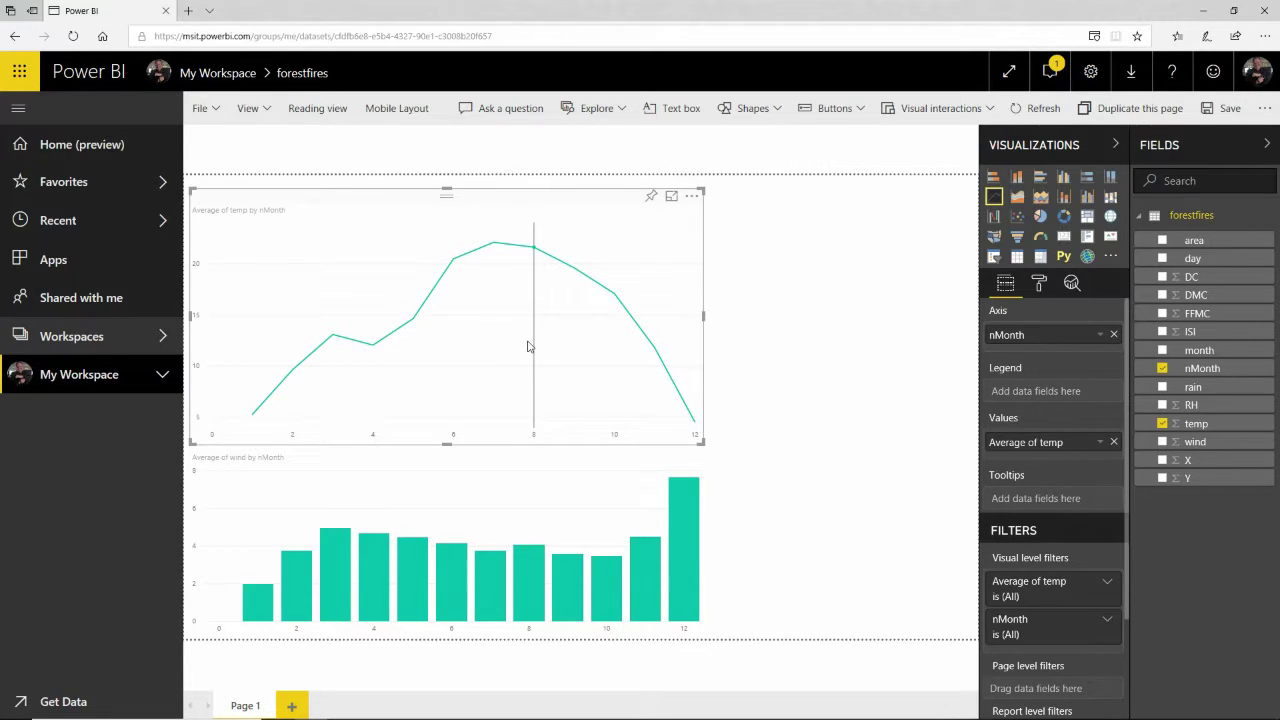
left_click(1163, 388)
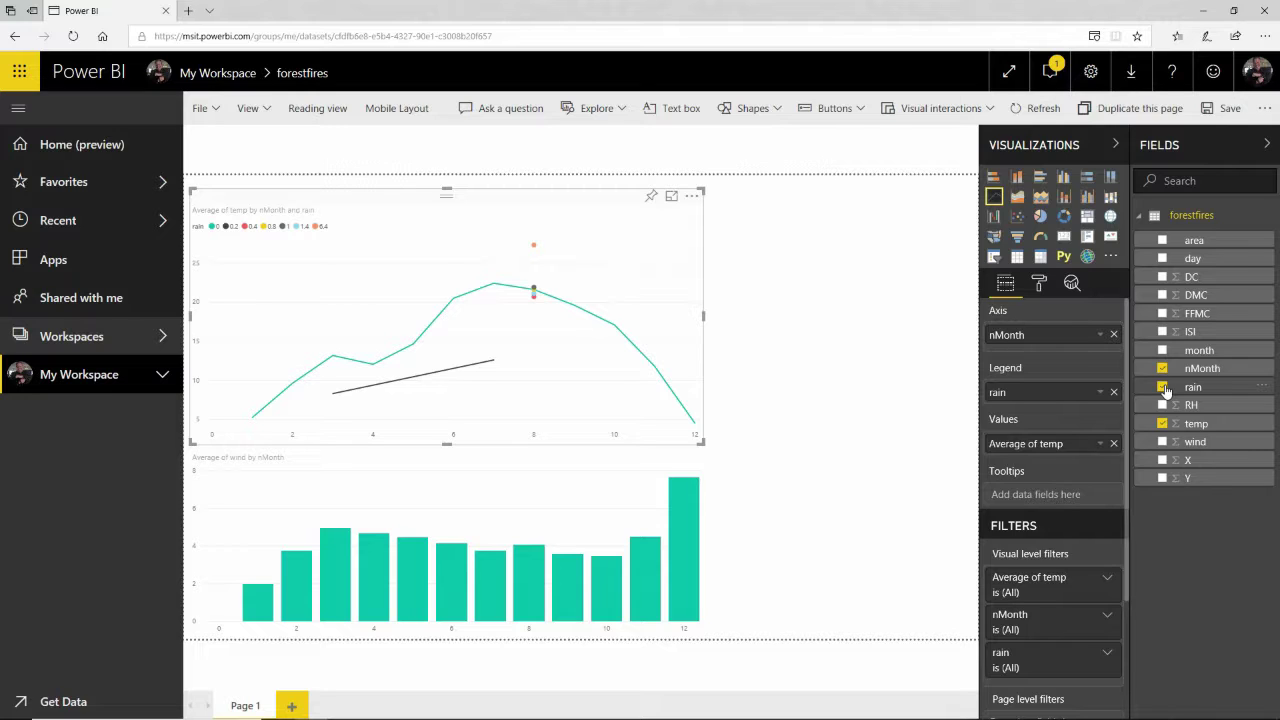
left_click(1163, 388)
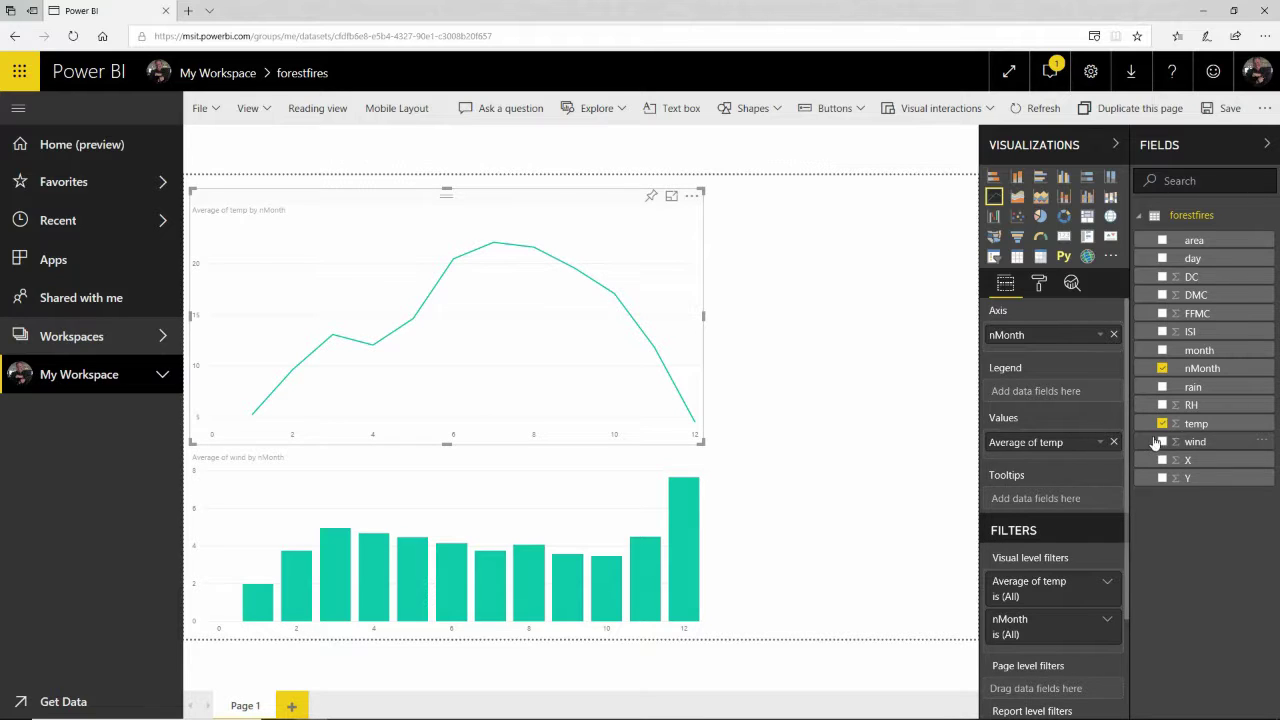
Add two more temp series to the line chart, set to Minimum and Maximum
left_click_drag(1201, 432, 516, 372)
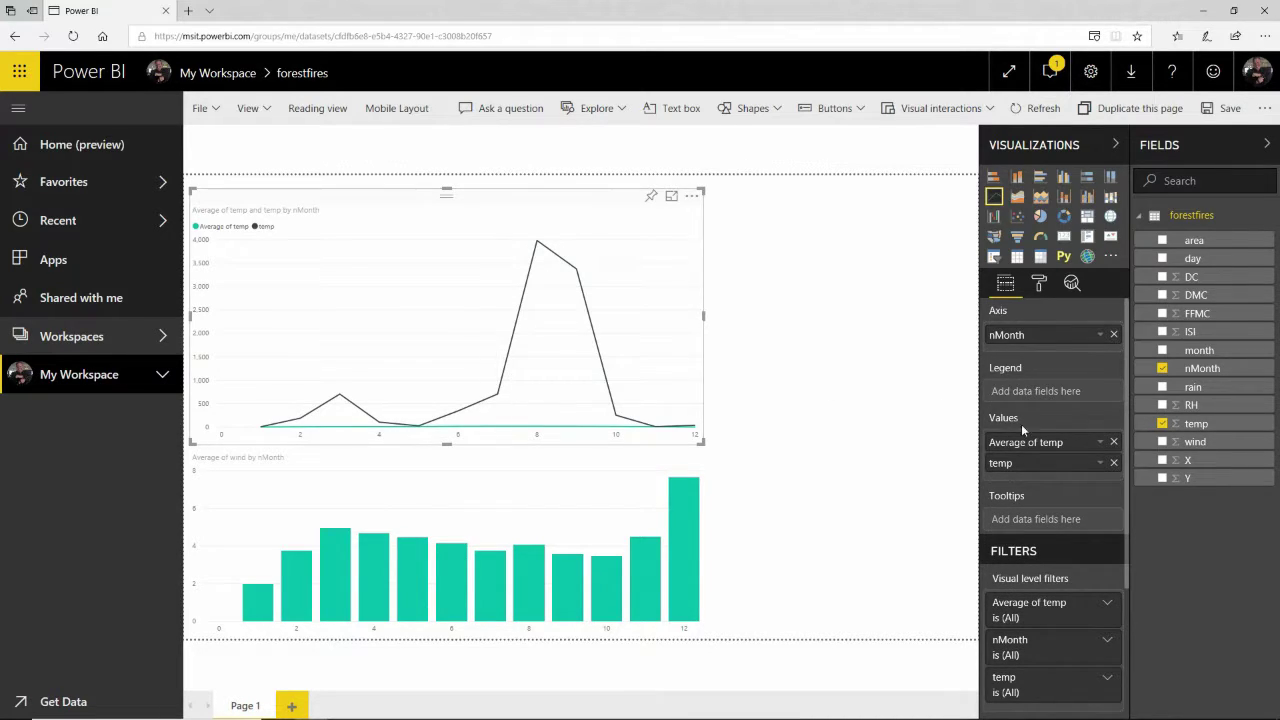
left_click(1100, 465)
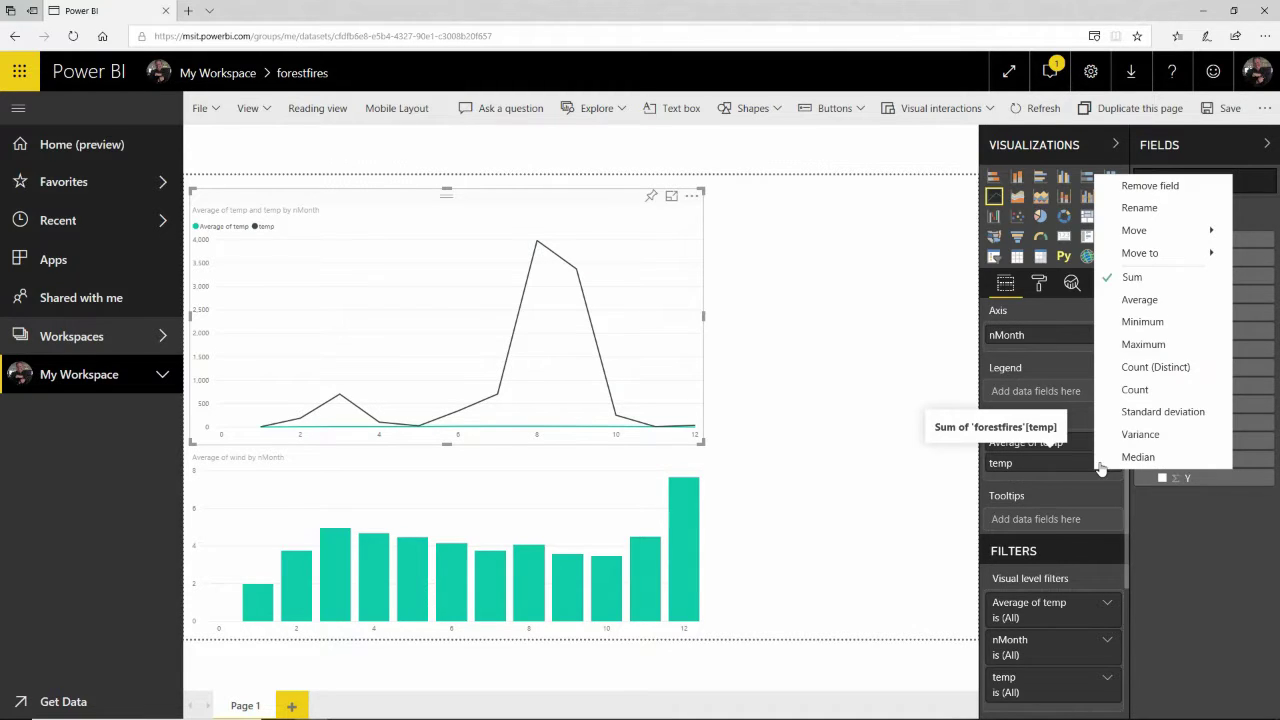
left_click(1140, 322)
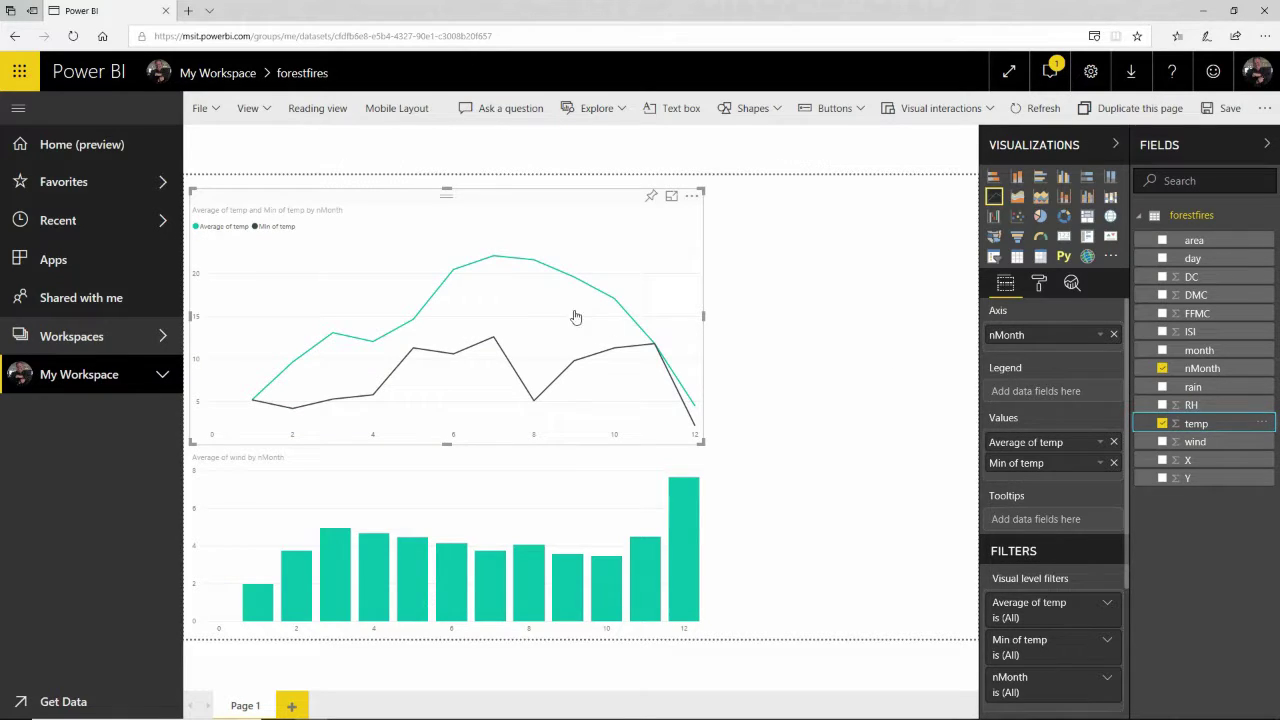
left_click_drag(534, 312, 534, 308)
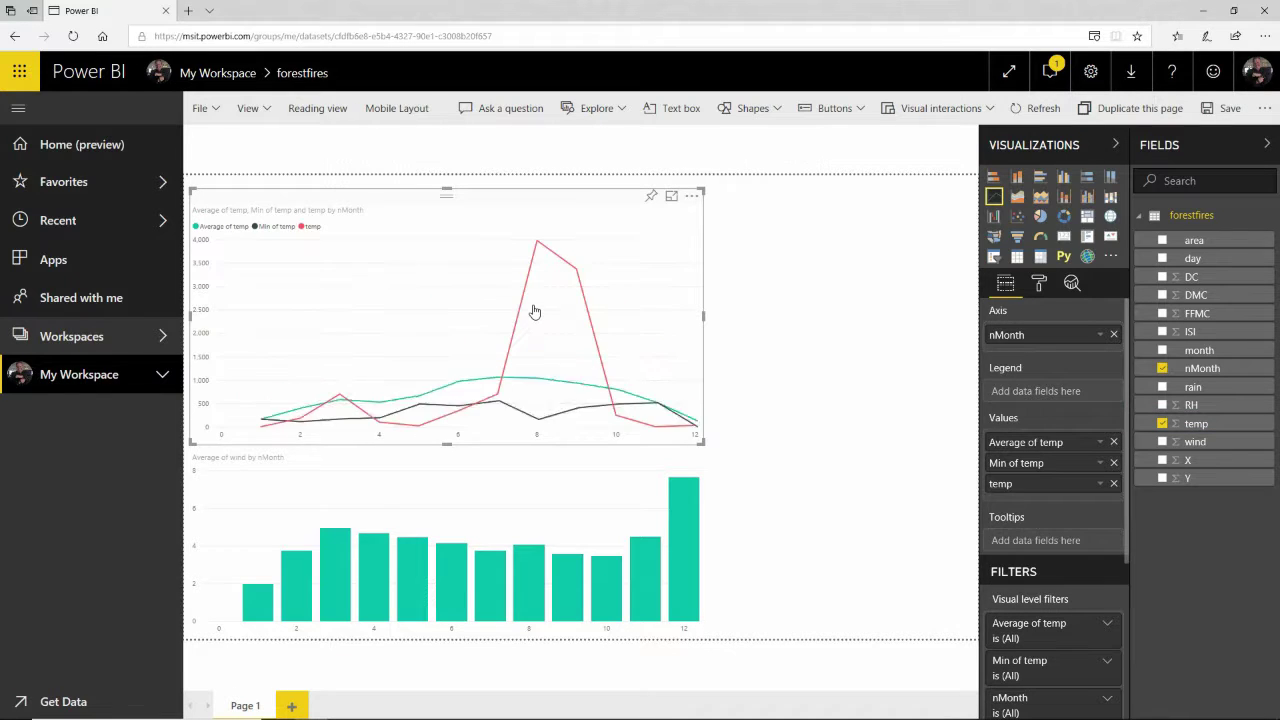
left_click(1101, 485)
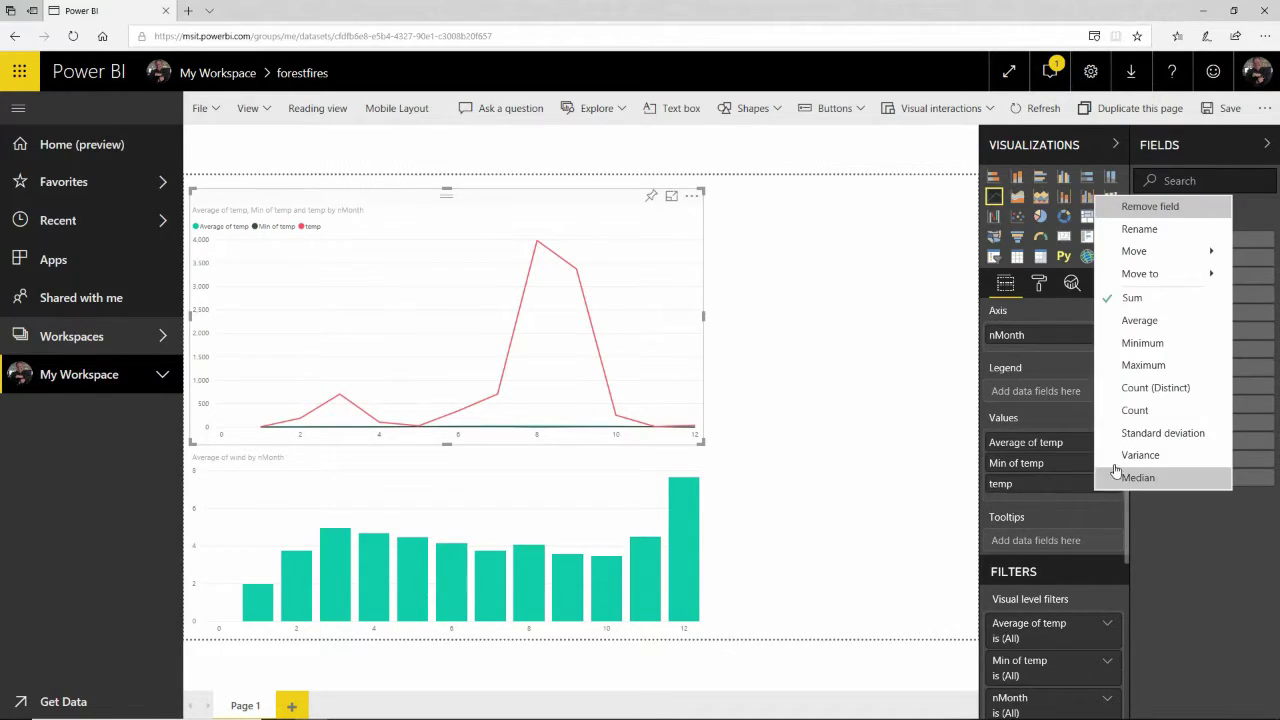
left_click(1143, 366)
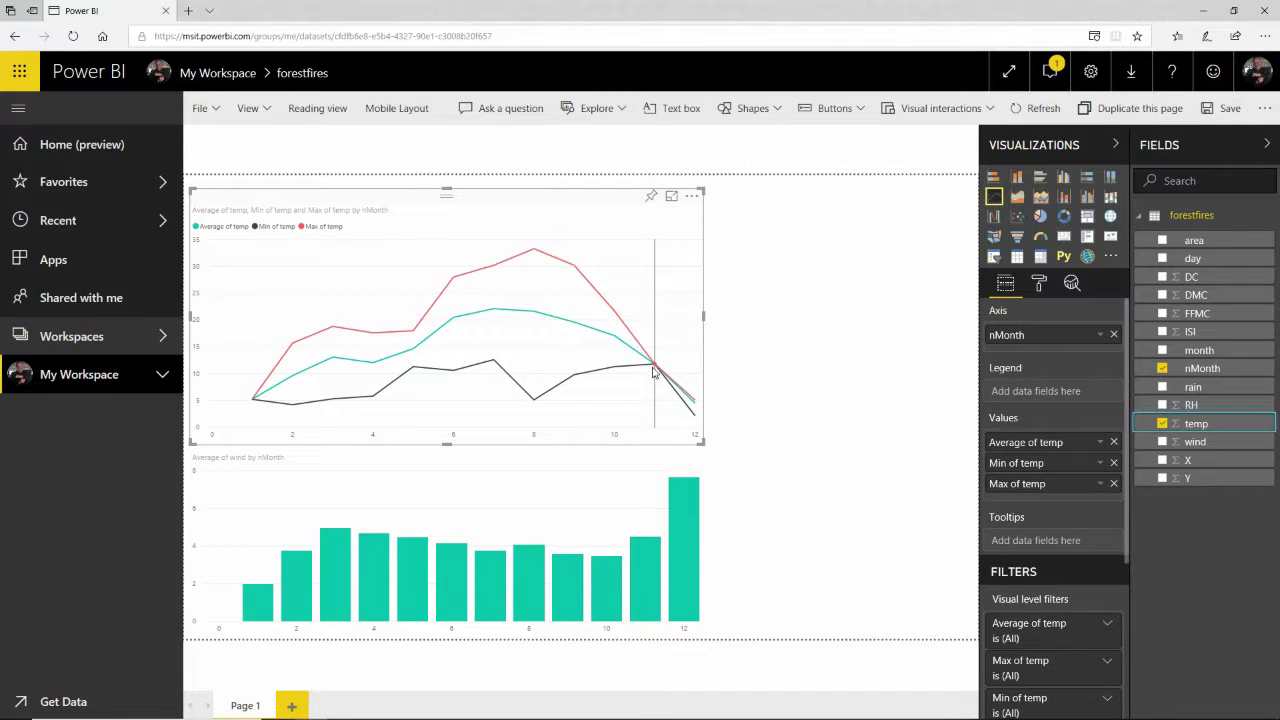
mouse_move(537, 251)
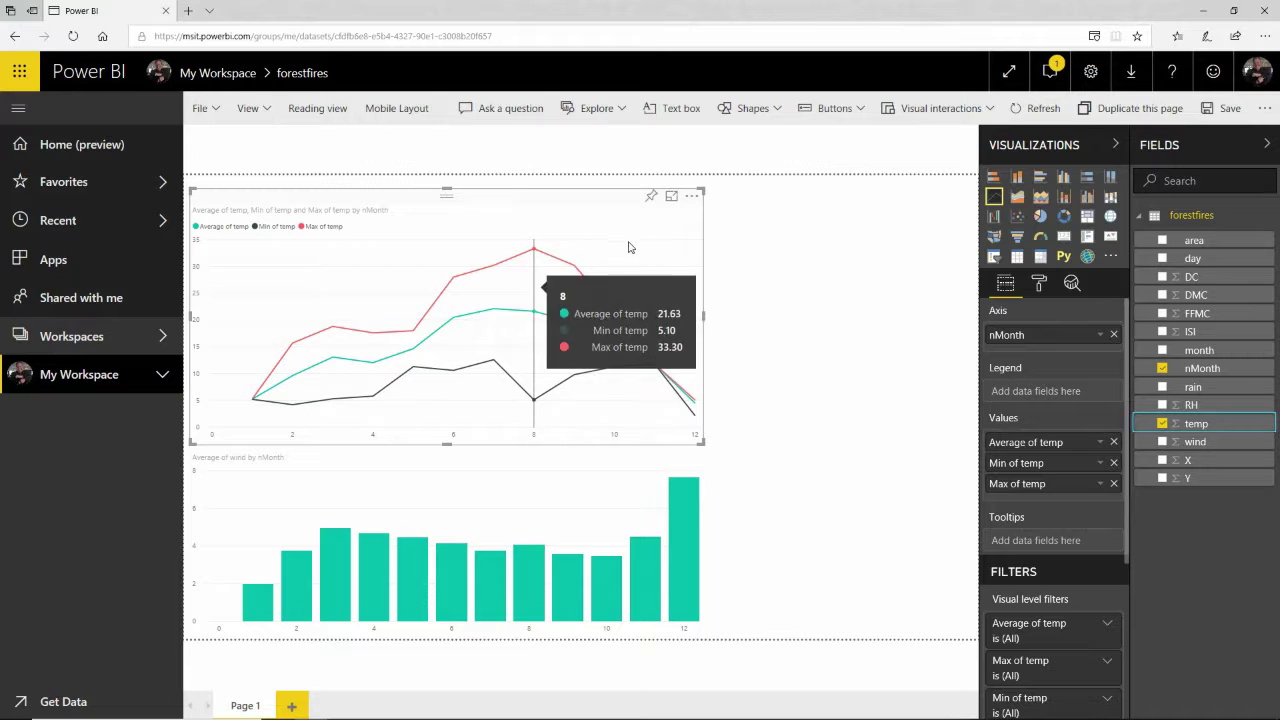
Turn the average, min and max temp by nMonth chart into a stacked area chart, after briefly trying stacked columns
left_click(820, 277)
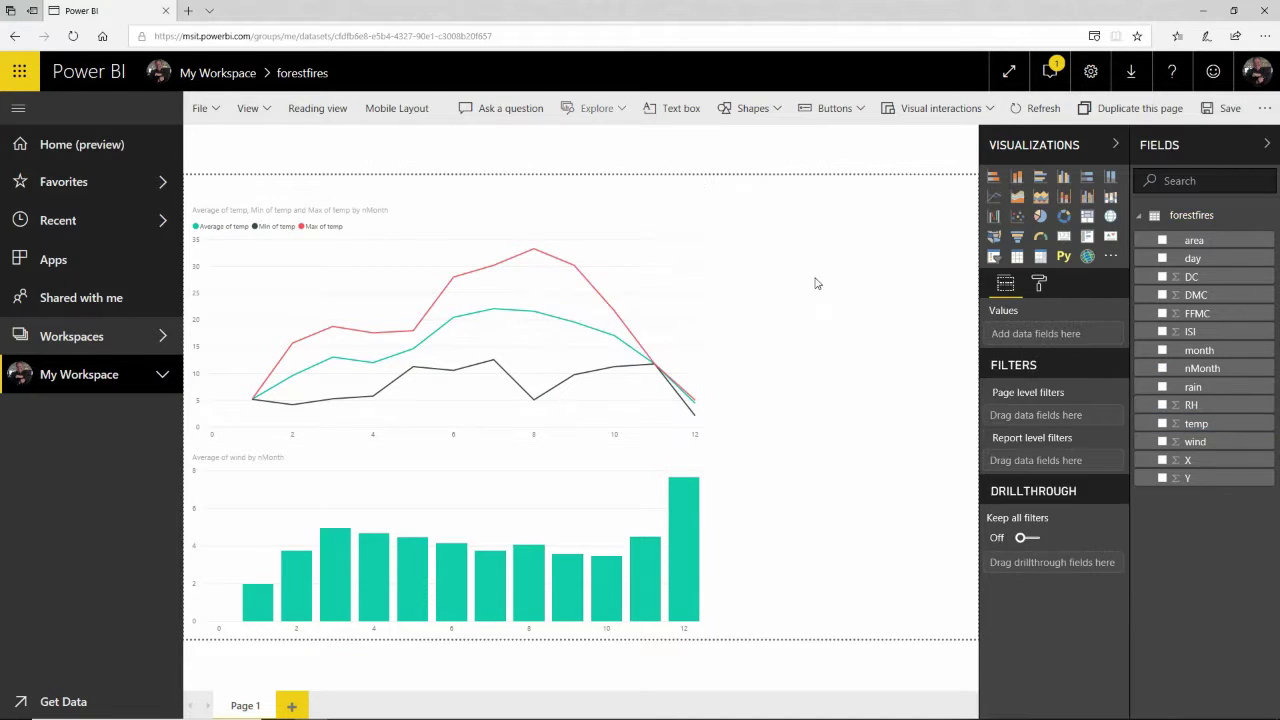
left_click(588, 316)
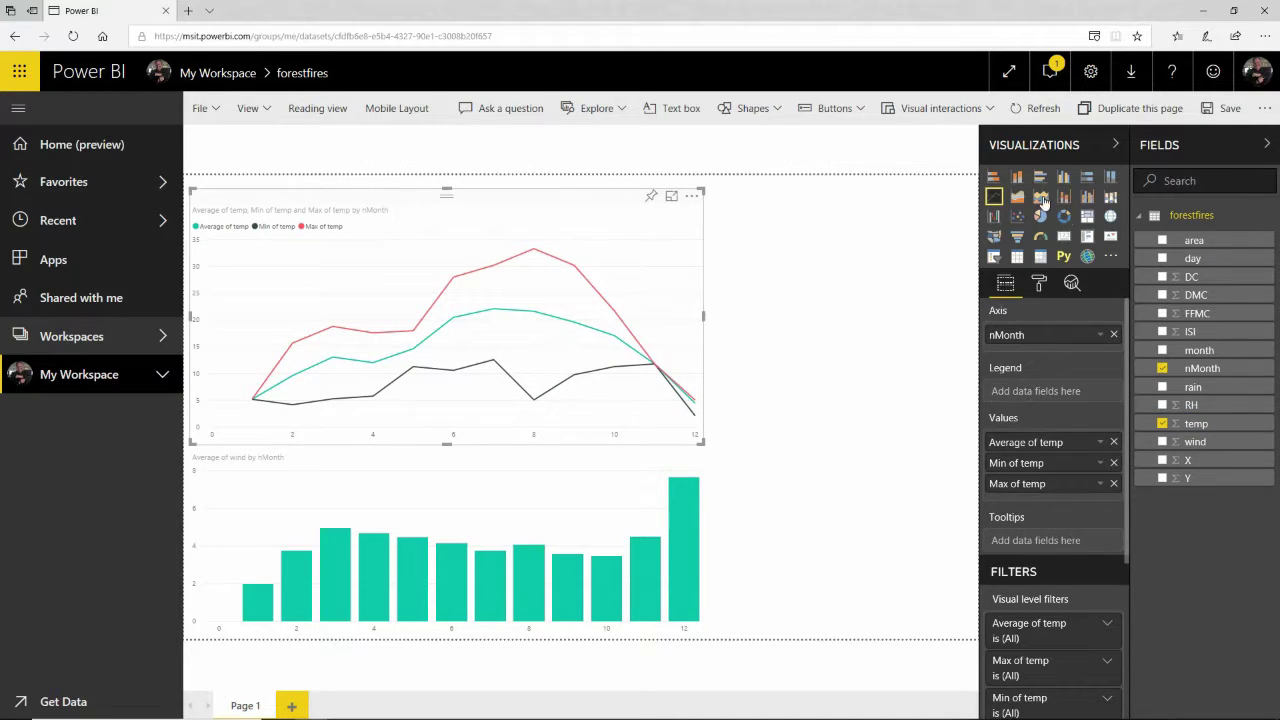
left_click(1017, 177)
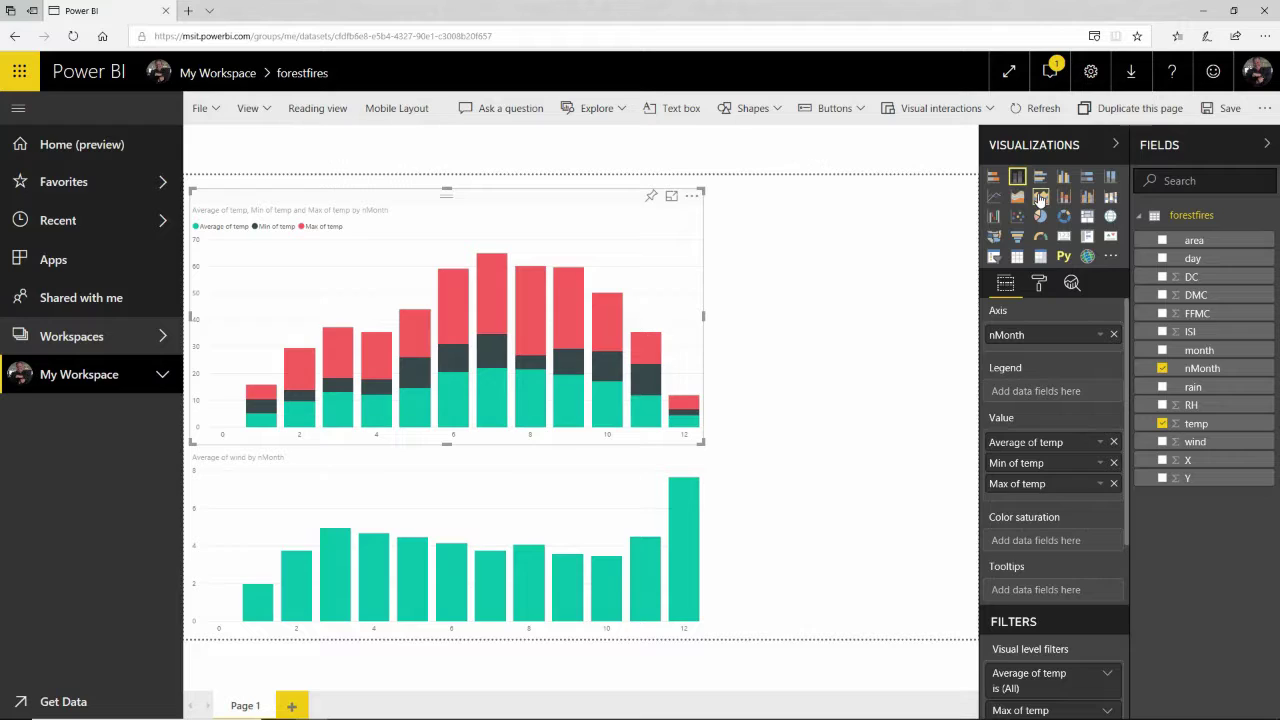
left_click(1040, 198)
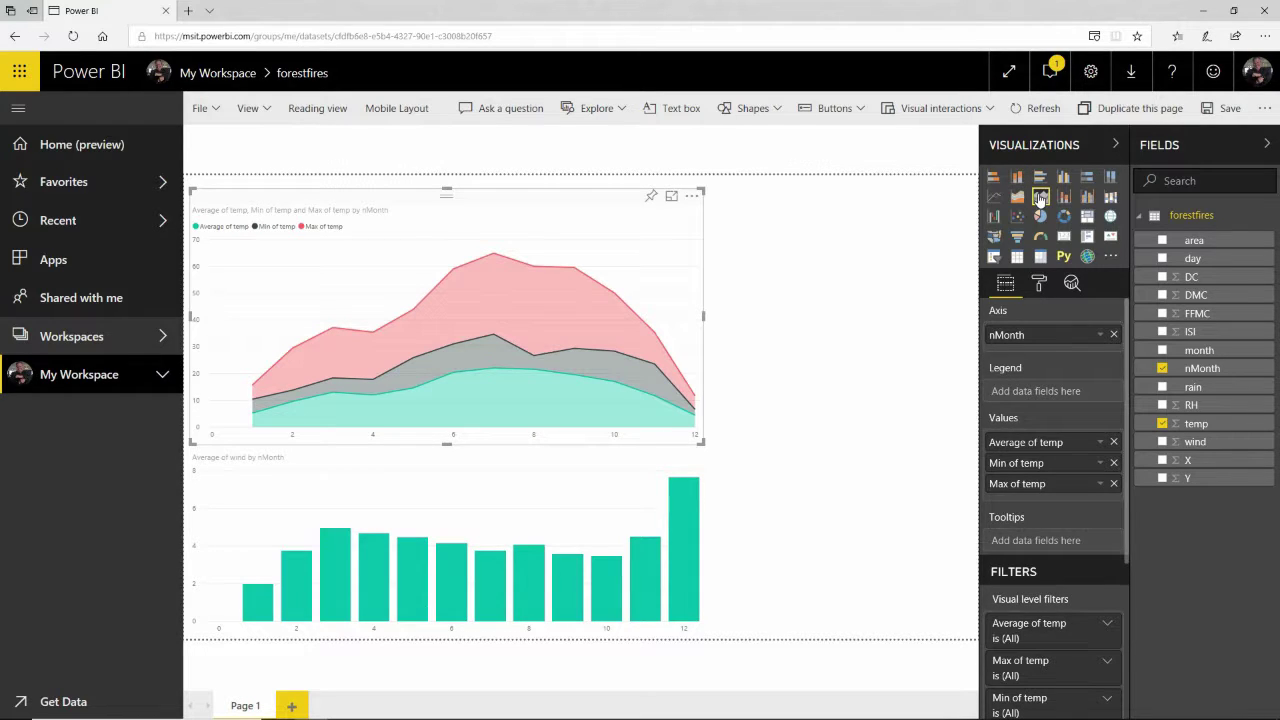